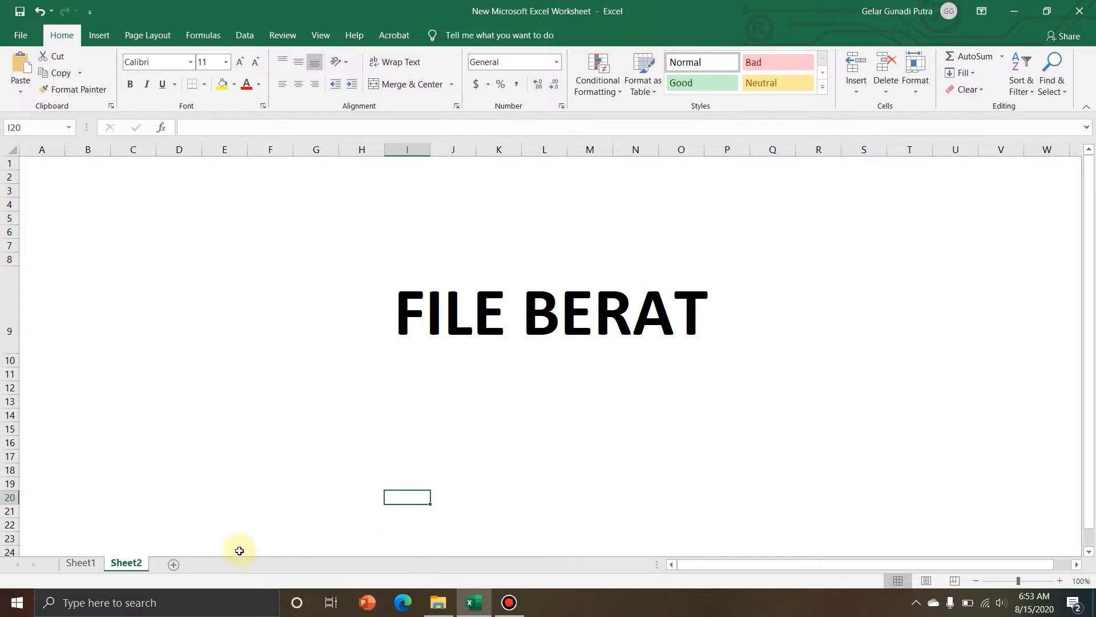
Step: Open Sheet1 and inspect the row 2 formulas in the Hari, Tahun, Bulan and Tanggal columns
click(96, 564)
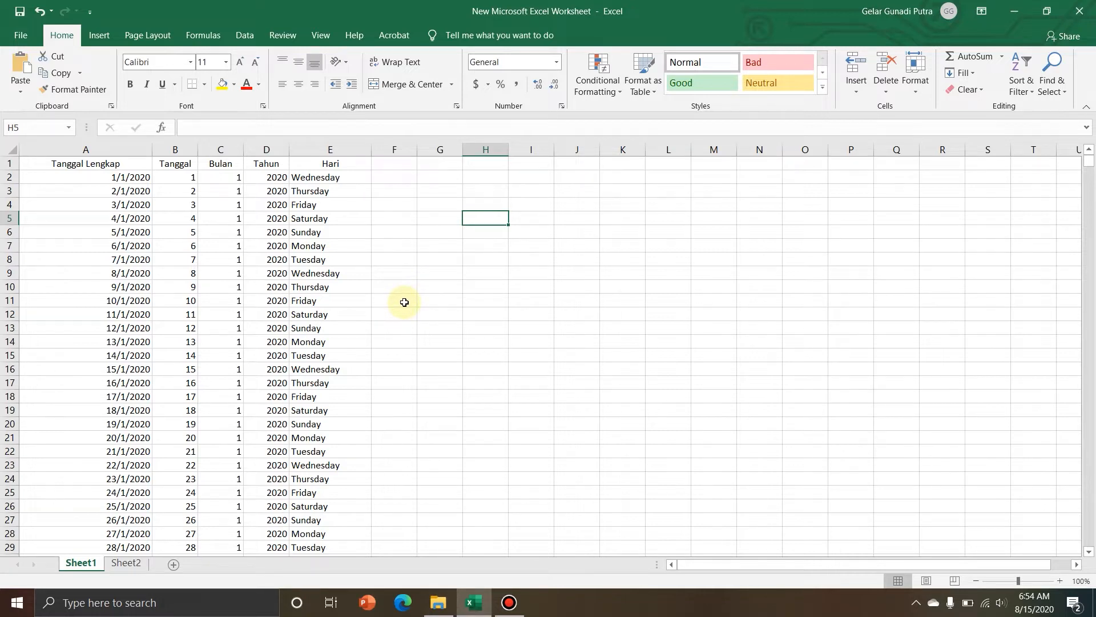
click(330, 178)
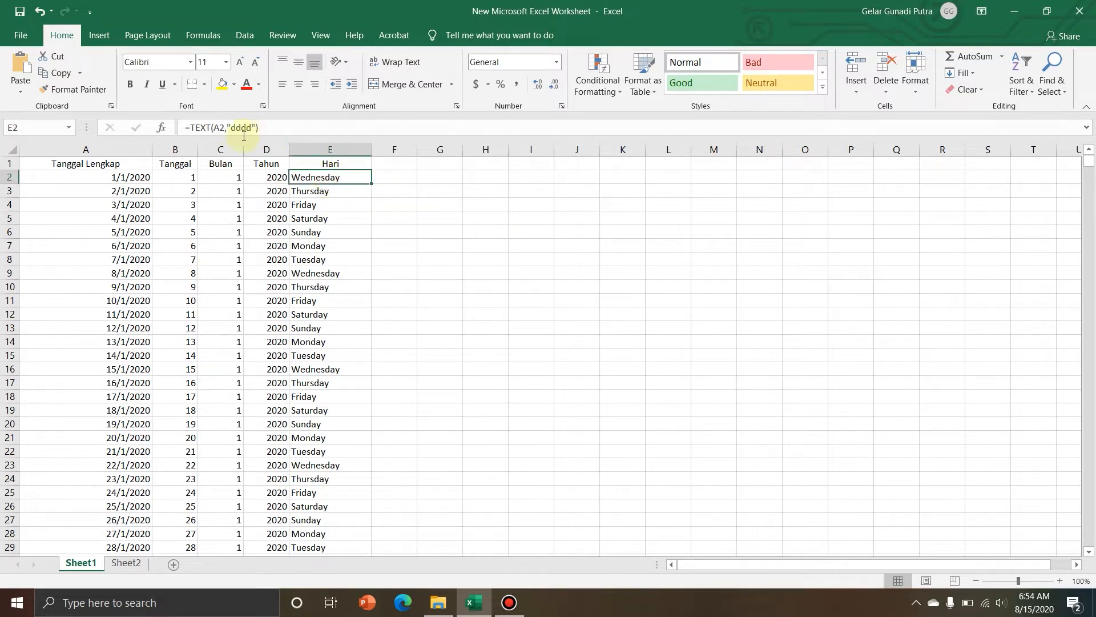
click(275, 177)
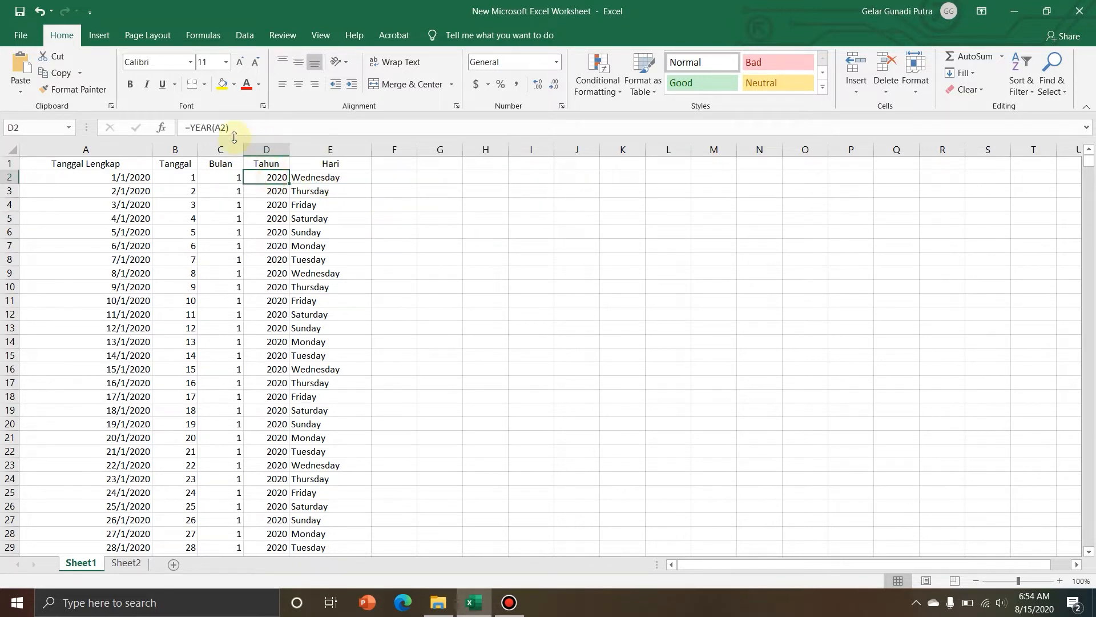
click(222, 176)
click(184, 177)
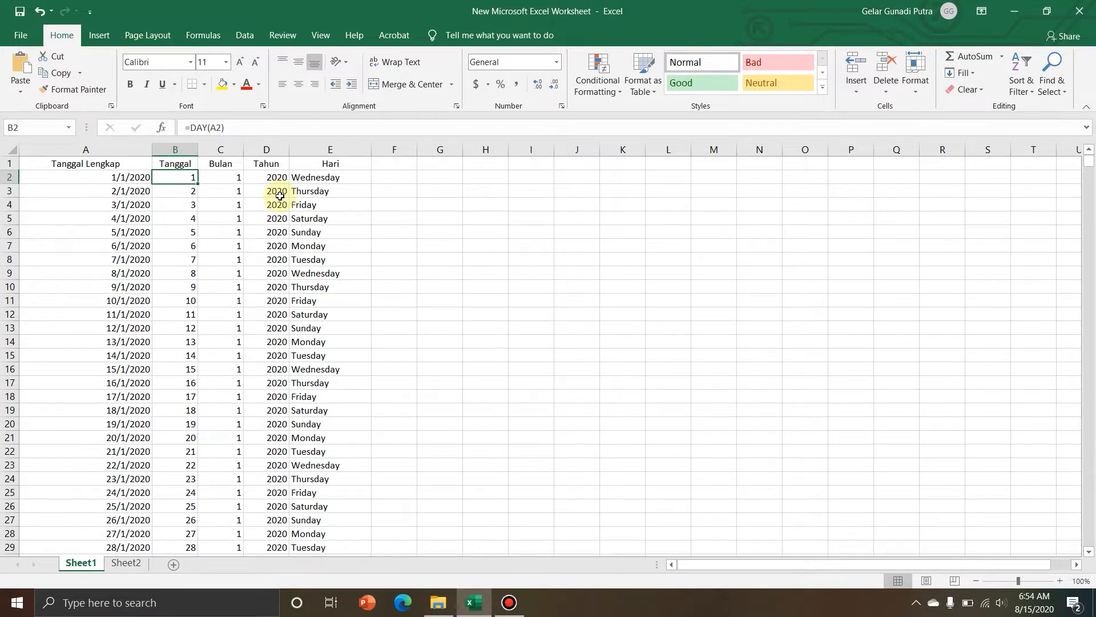
Step: Replace the formulas in the Hari column with static values by pasting it over itself as values, and check several cells
click(322, 149)
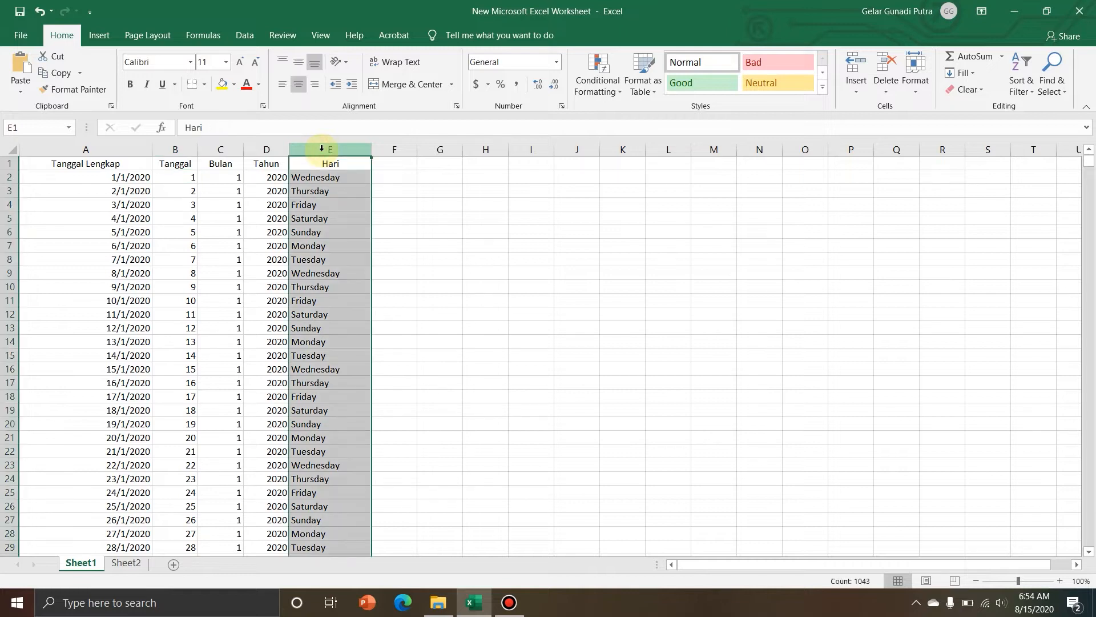
right_click(321, 174)
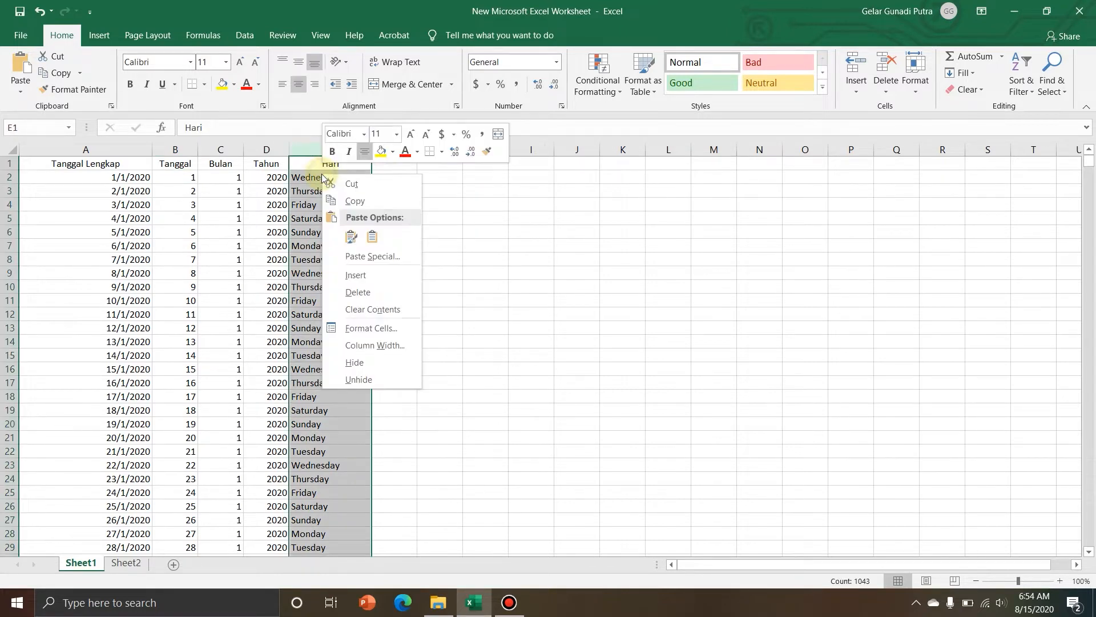
click(359, 200)
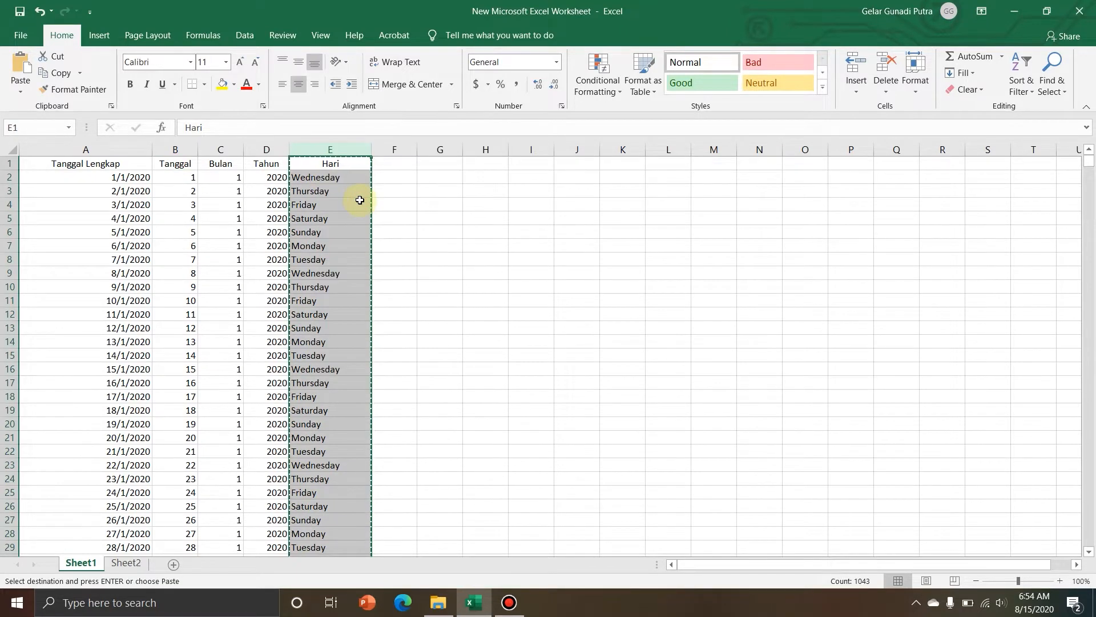
right_click(316, 165)
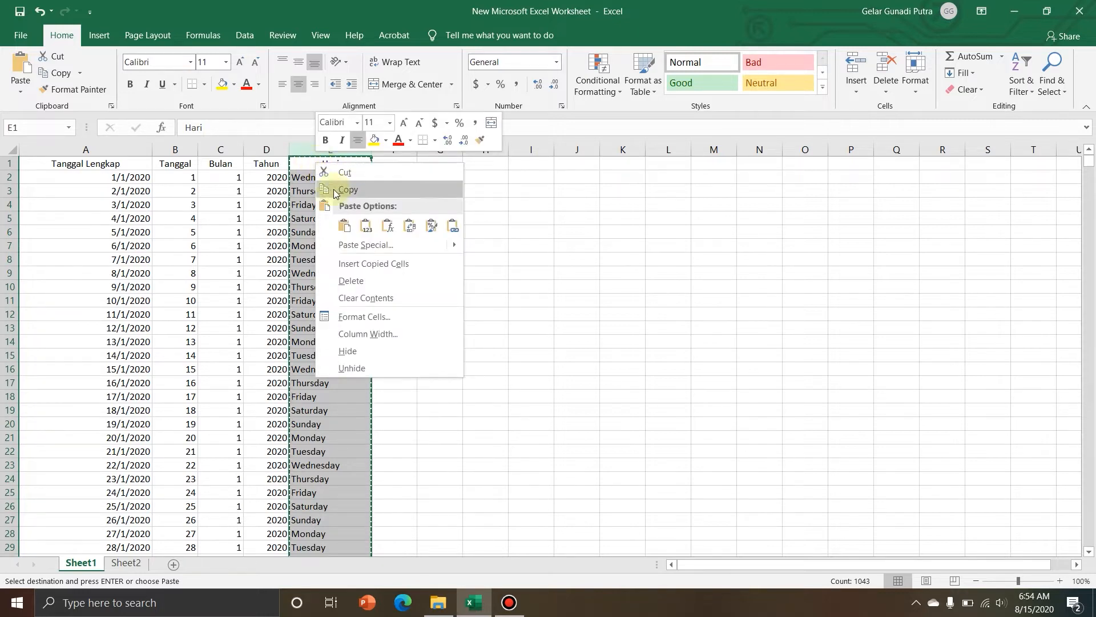
click(367, 227)
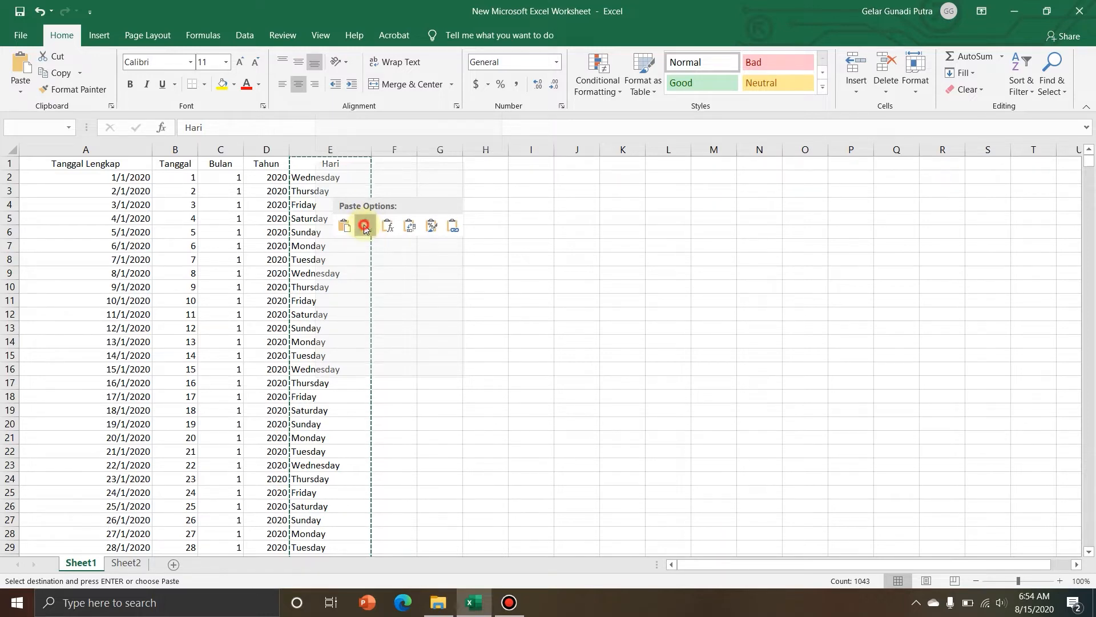
click(366, 227)
click(343, 178)
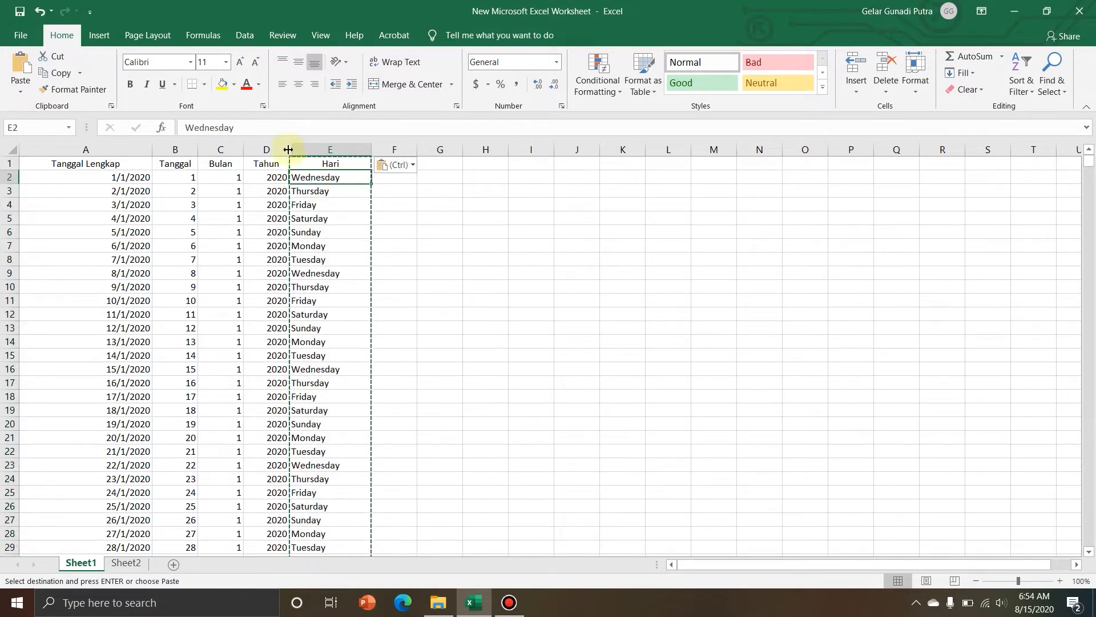
click(350, 204)
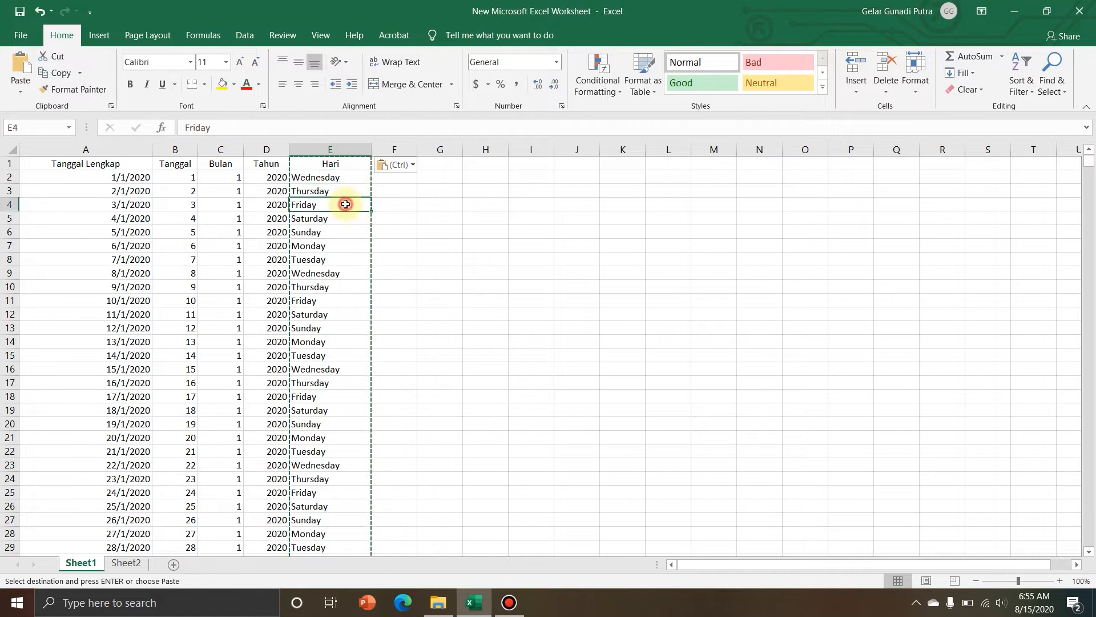
click(349, 245)
click(347, 285)
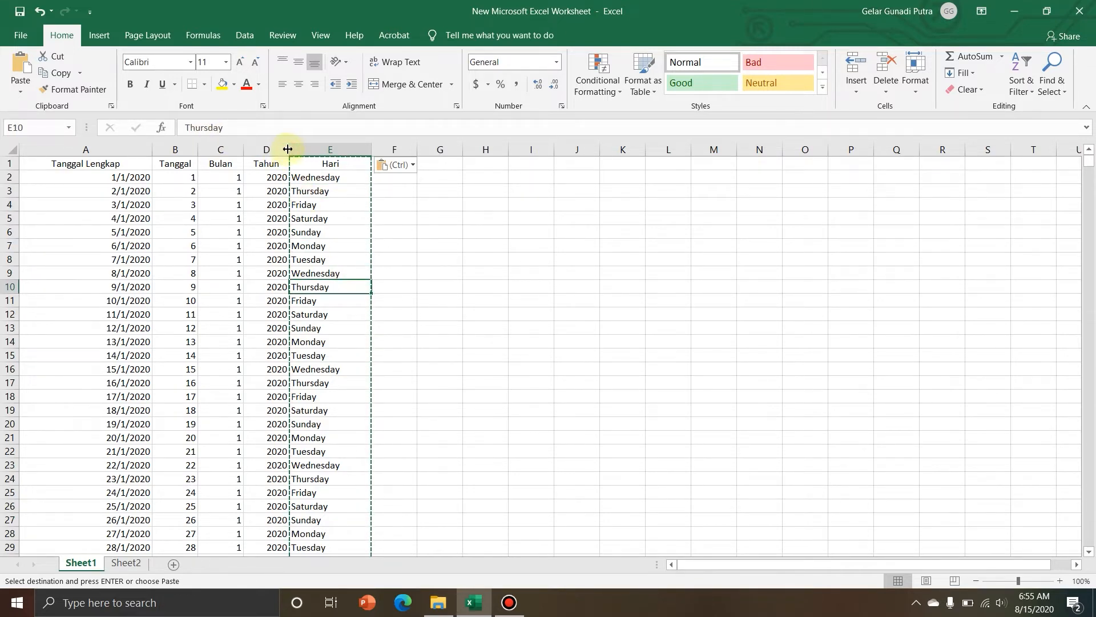
Step: Convert the formulas in rows 2 to 7 to static values in place, and check the Tanggal, Bulan and Tahun cells in row 5
click(269, 149)
click(227, 149)
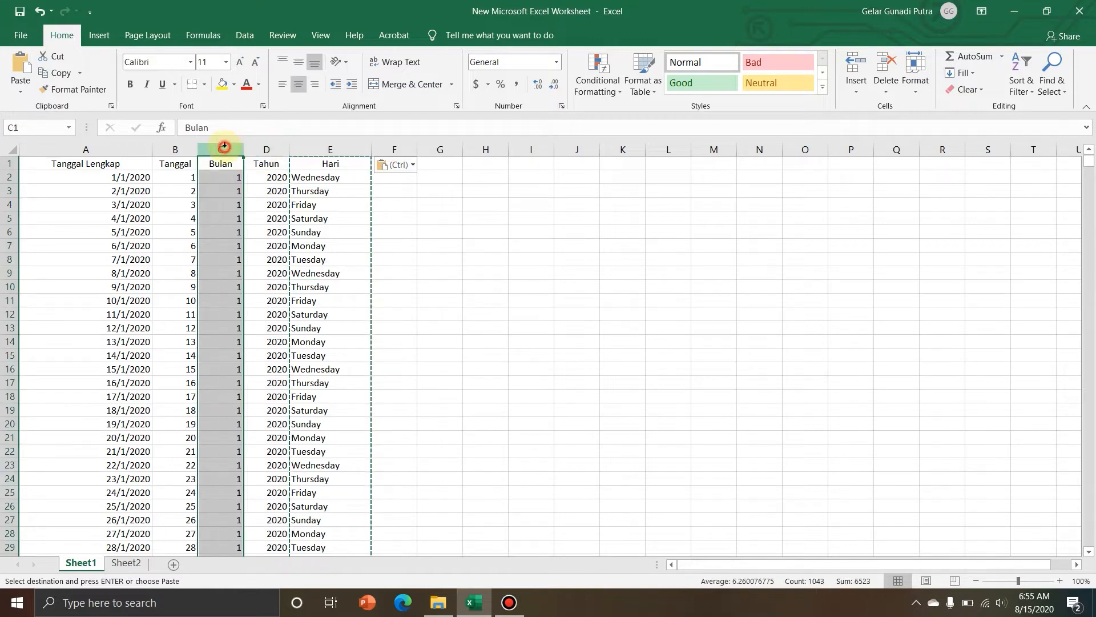
click(271, 179)
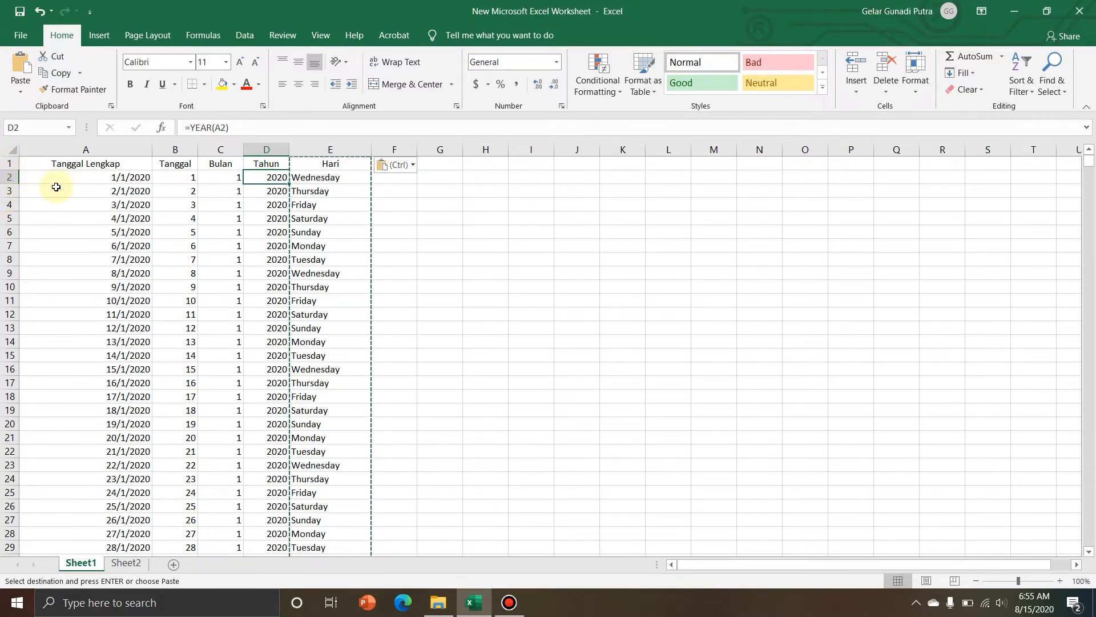
drag(6, 179, 9, 246)
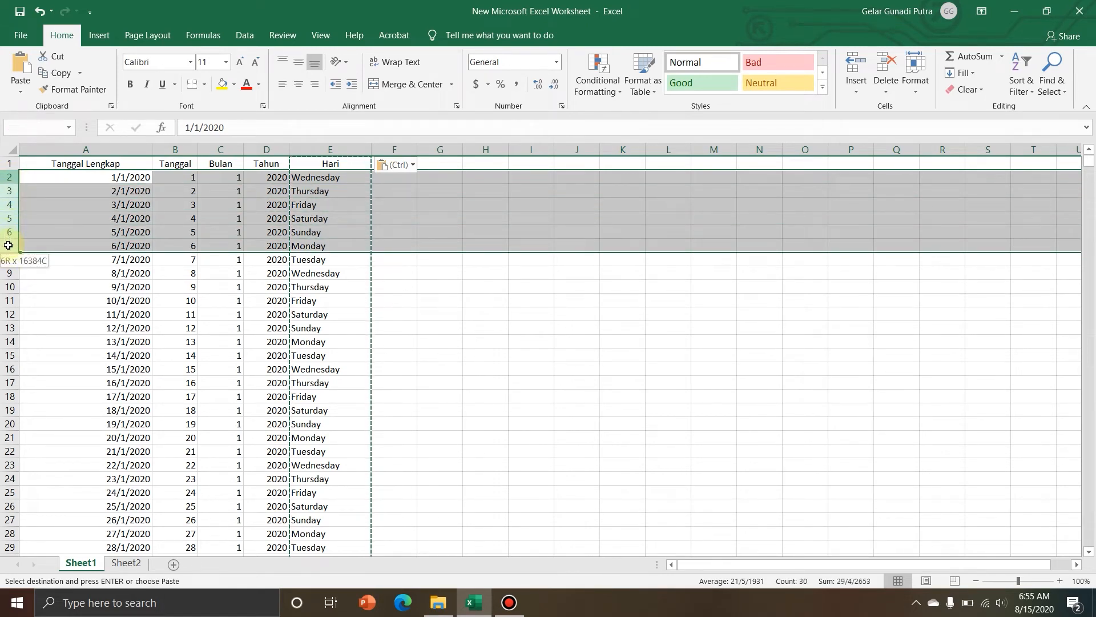
drag(9, 245, 5, 245)
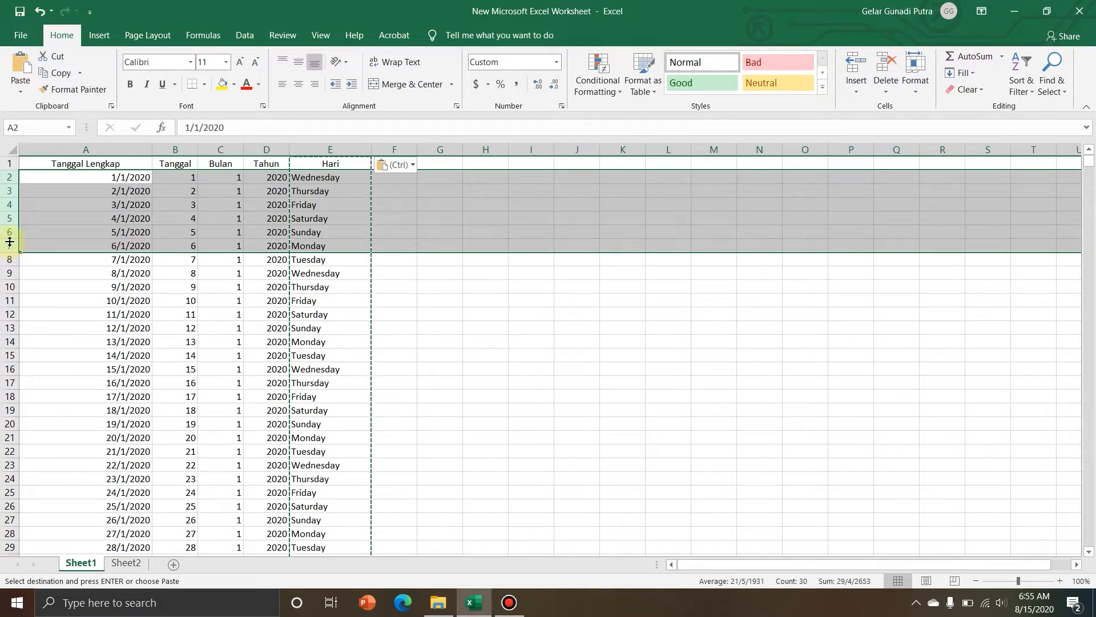
right_click(9, 242)
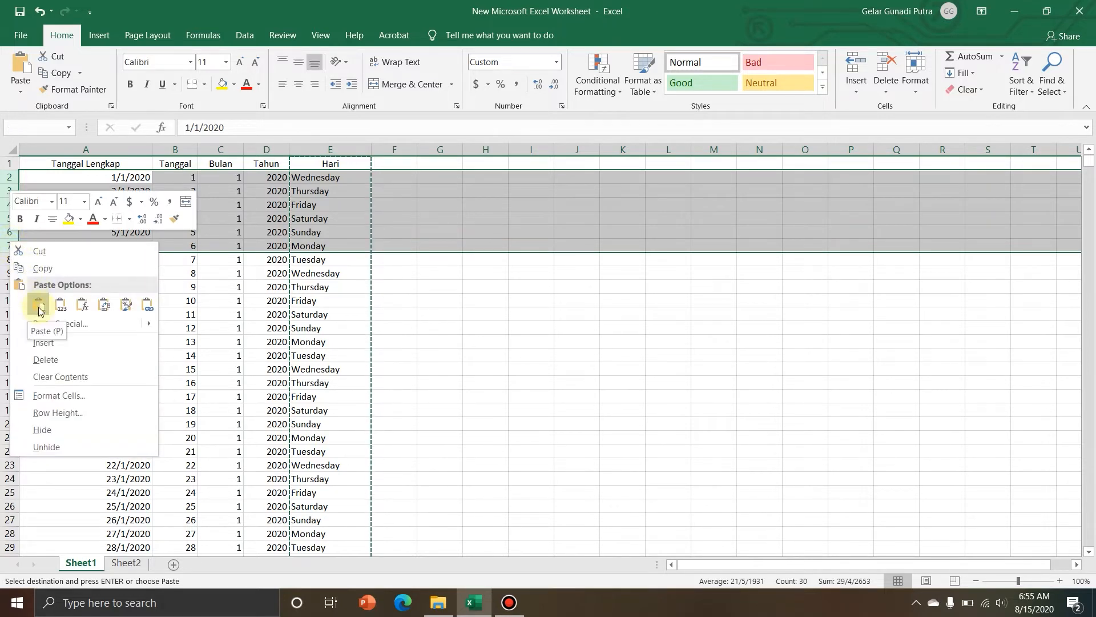
click(41, 268)
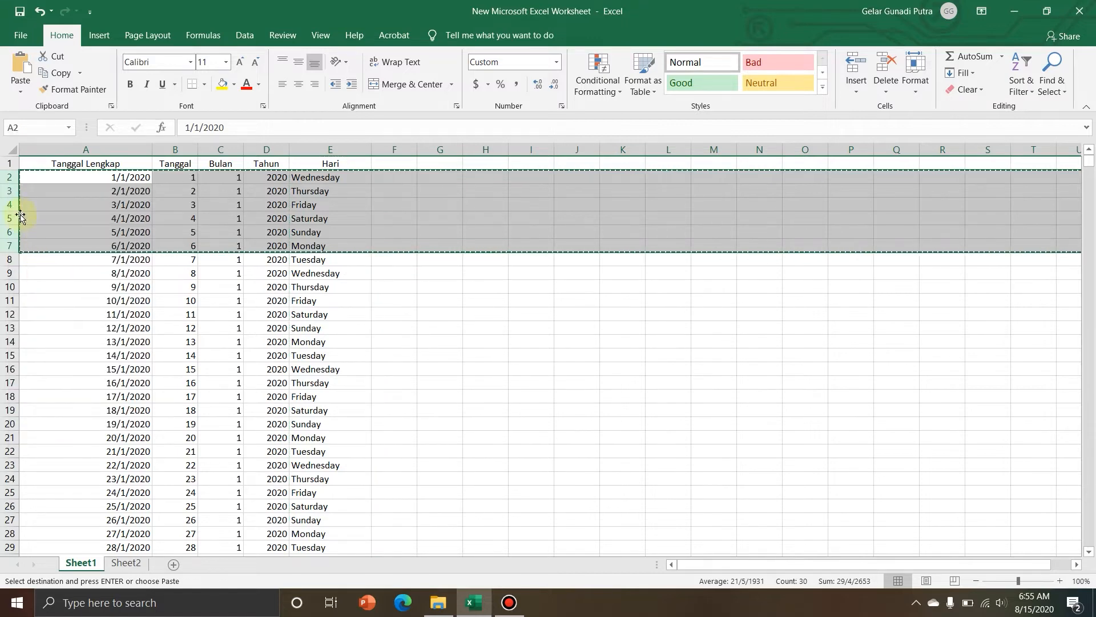
right_click(5, 193)
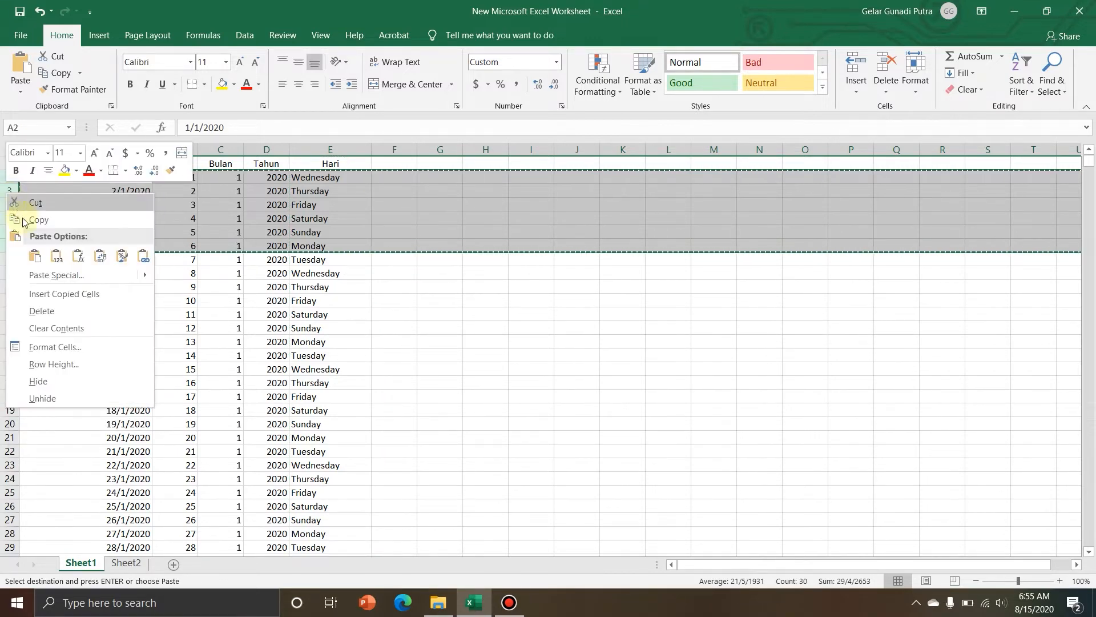
click(57, 258)
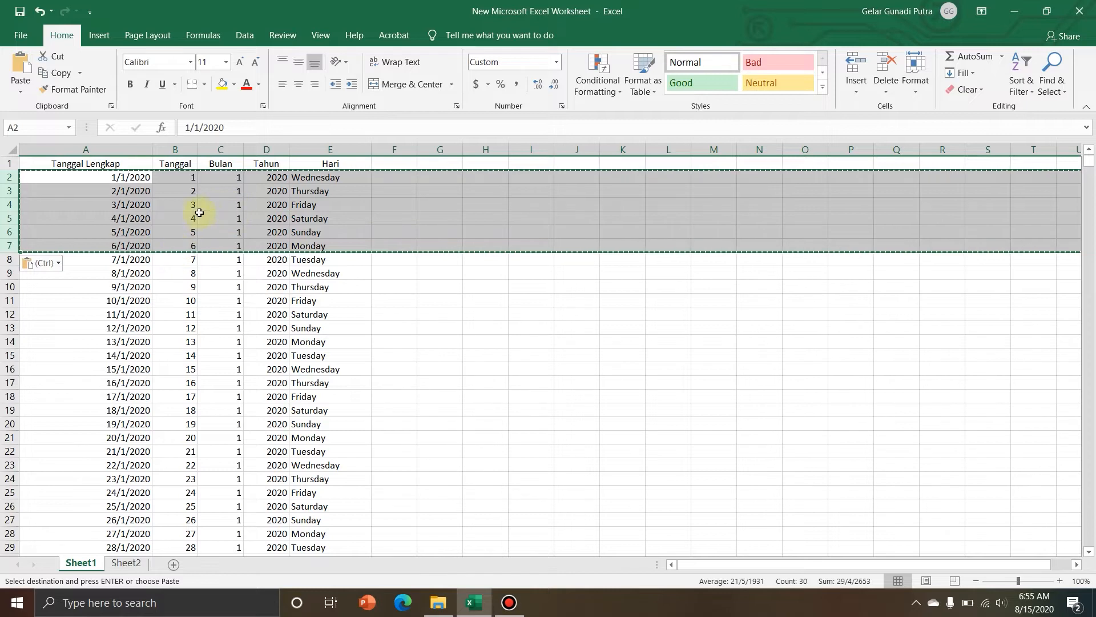
click(183, 216)
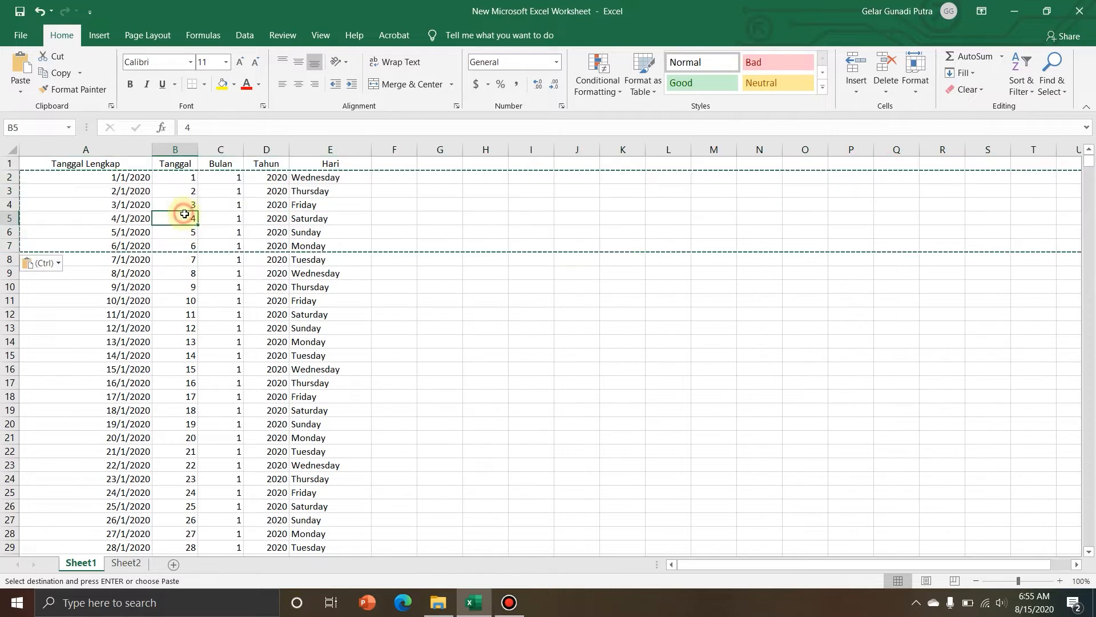
click(227, 217)
click(260, 215)
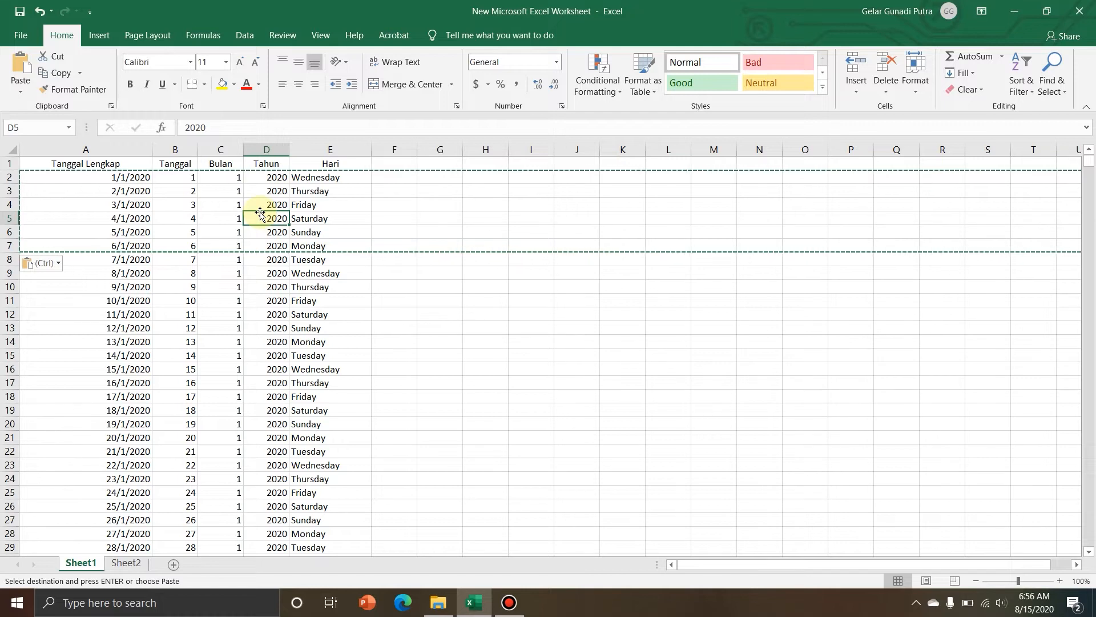
Step: Undo both paste-as-values conversions and check the formulas in the Hari column
click(38, 12)
click(40, 13)
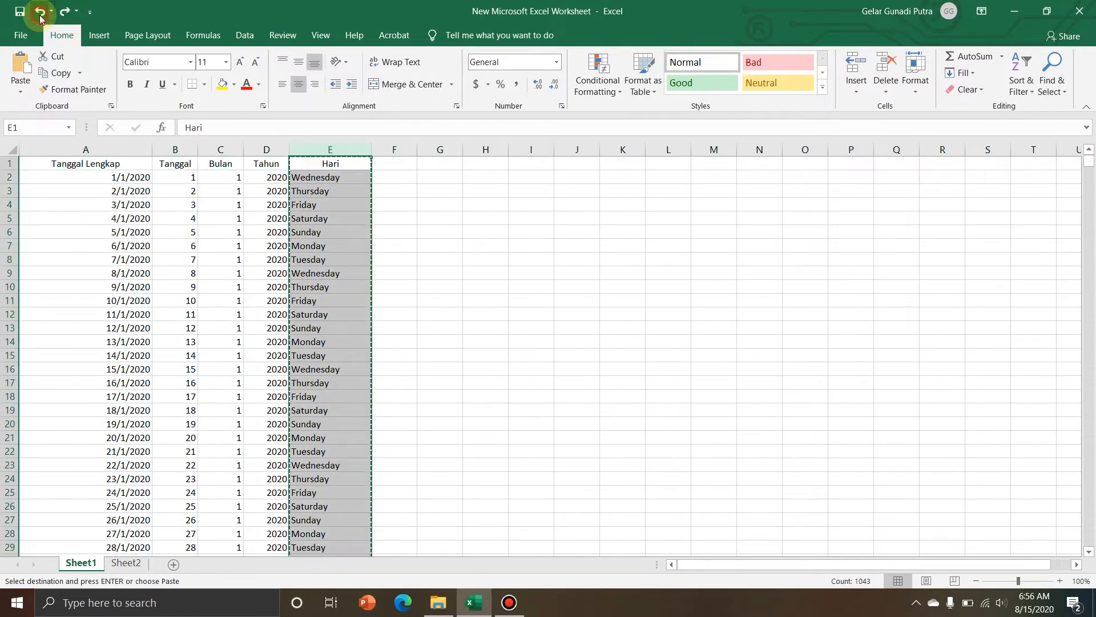
click(355, 218)
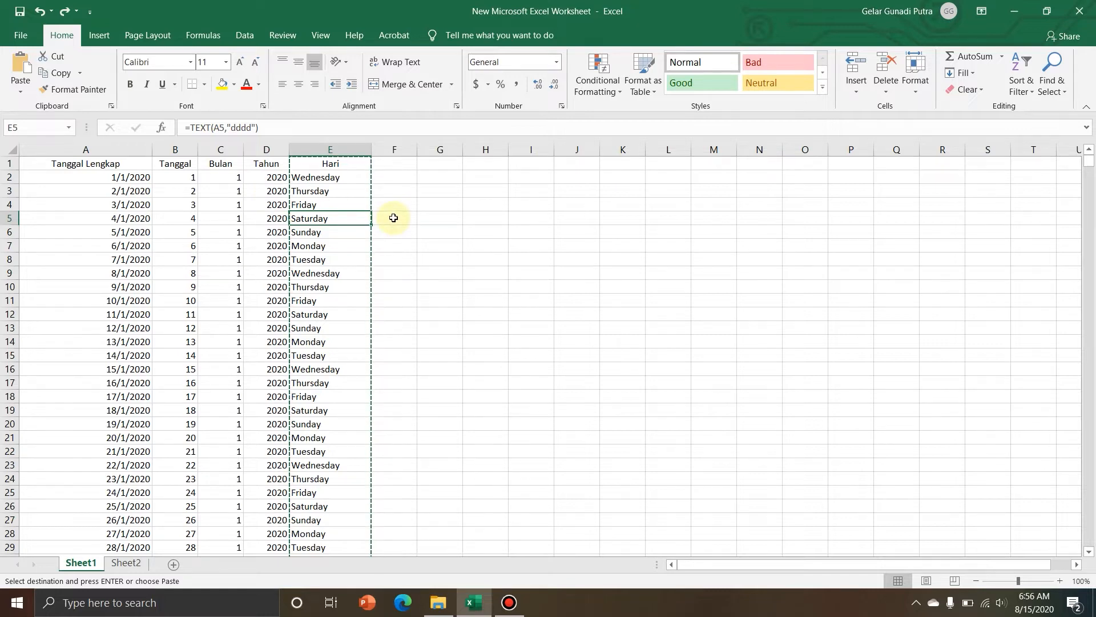
click(340, 235)
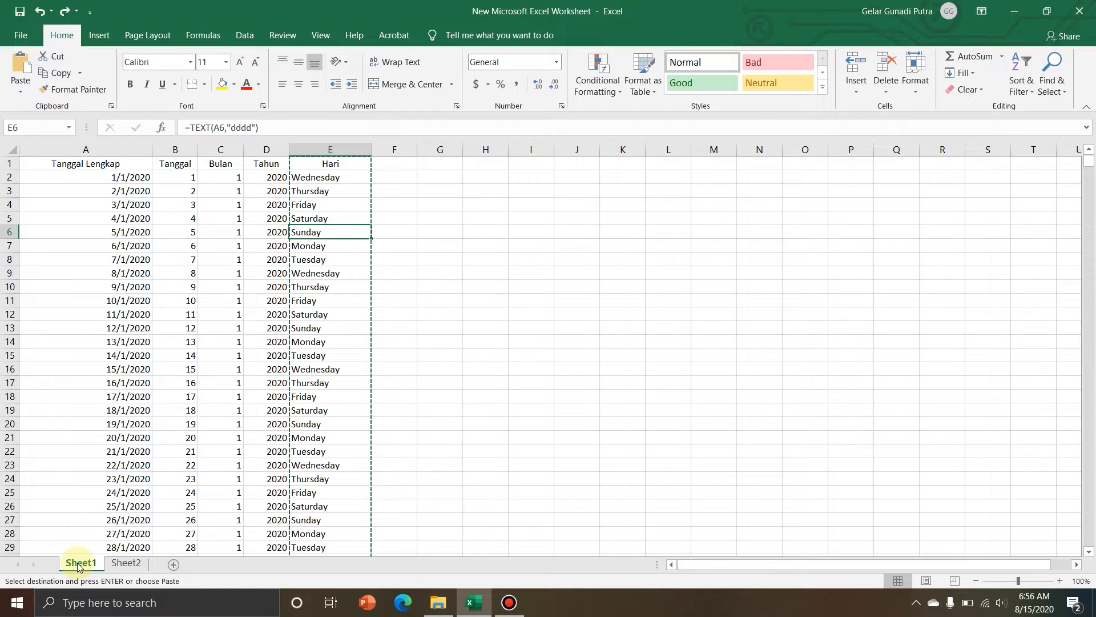
Step: Create a copy of Sheet1 in a new workbook
right_click(80, 565)
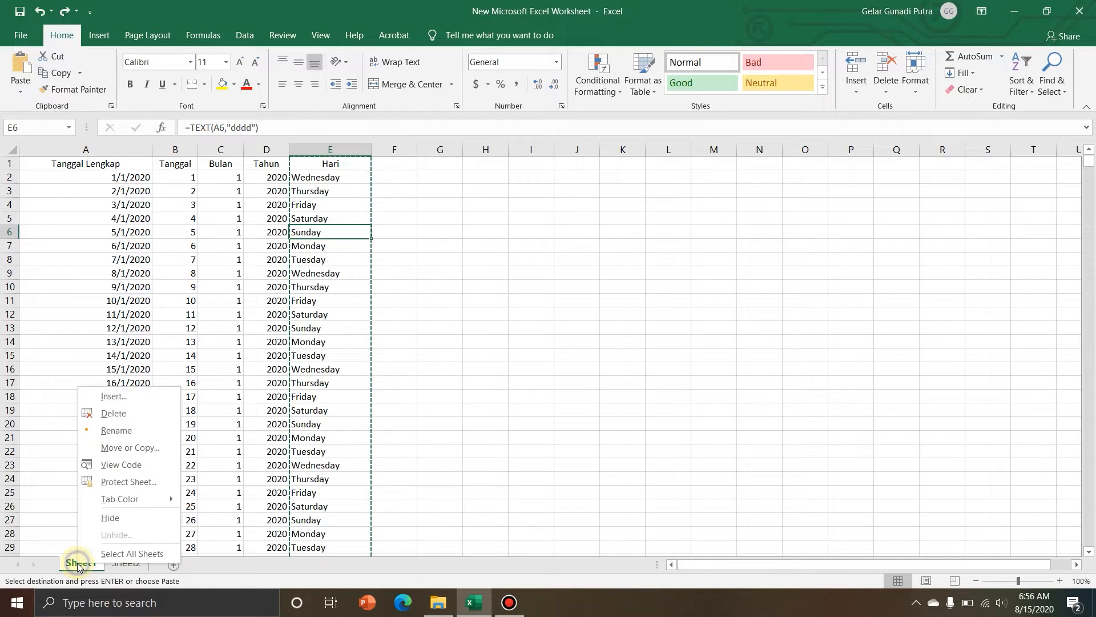
click(159, 451)
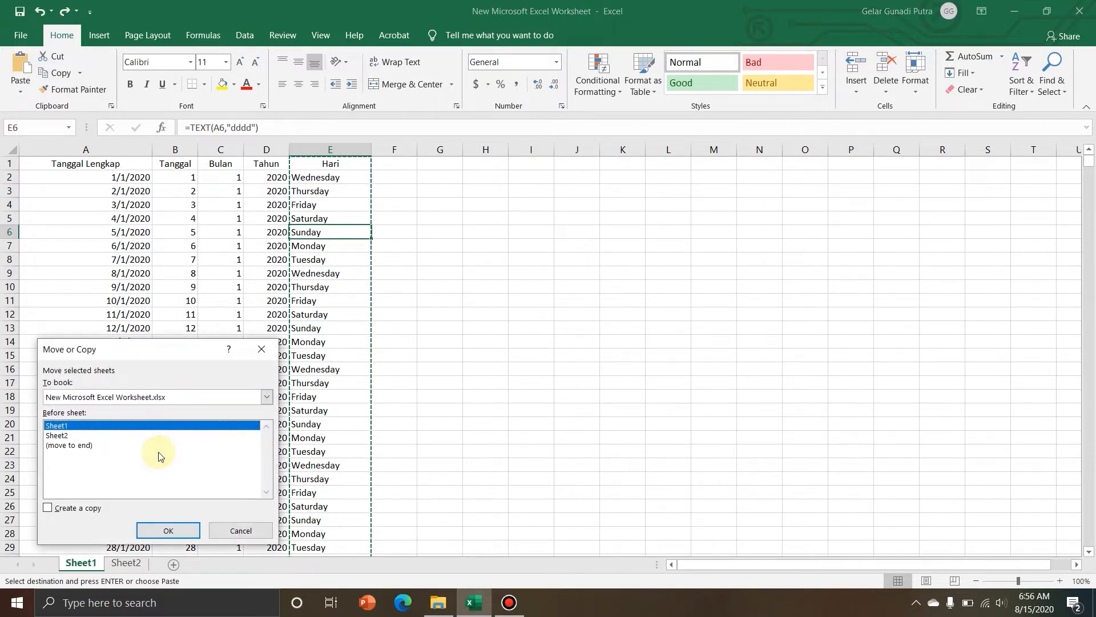
click(48, 508)
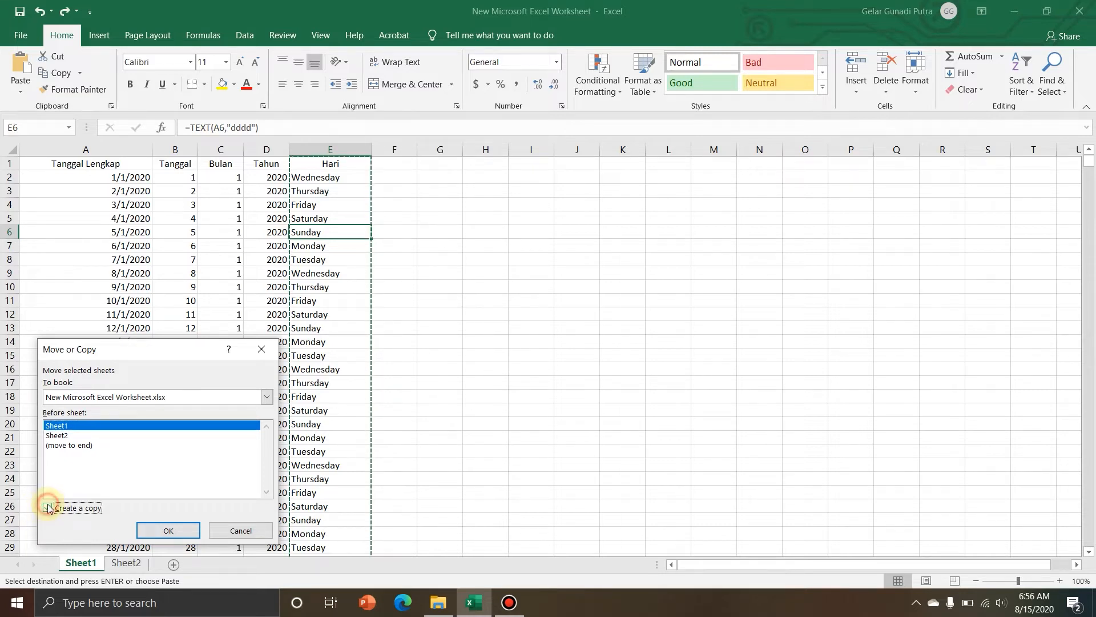
click(93, 397)
click(84, 410)
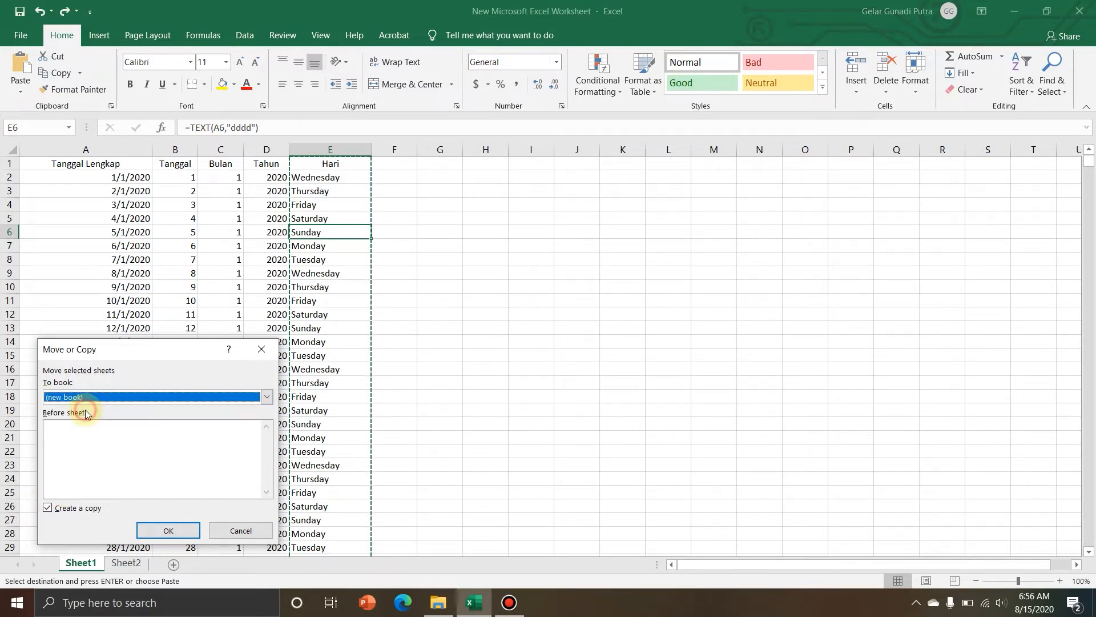
click(163, 532)
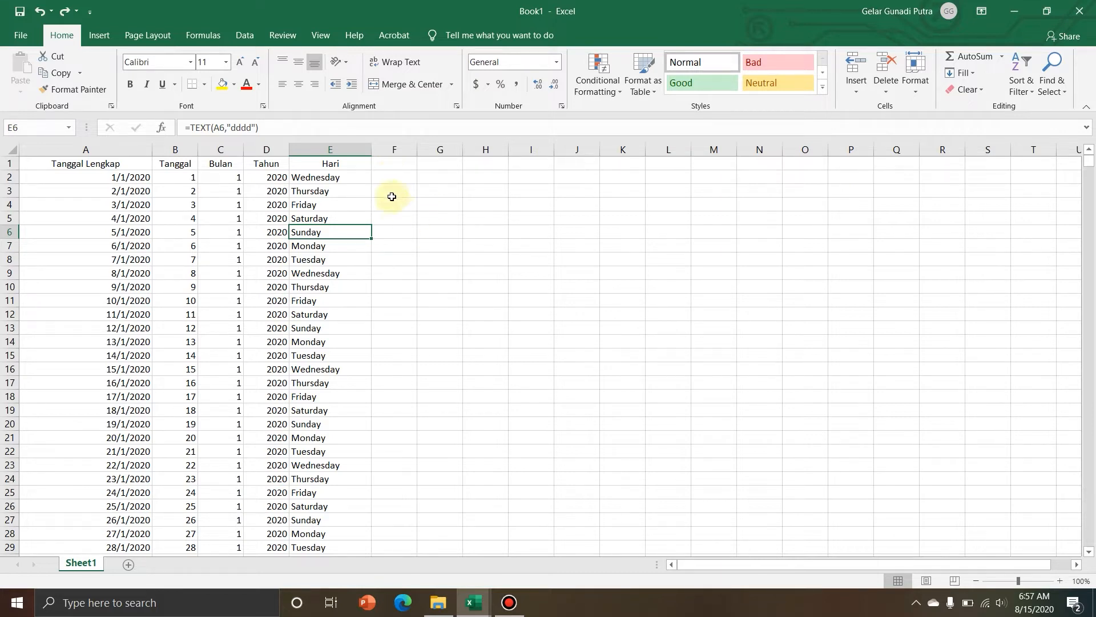
Step: Replace the formulas in columns B to E of the copied sheet with static values by pasting them over themselves as values
click(309, 204)
click(308, 150)
drag(308, 149, 186, 149)
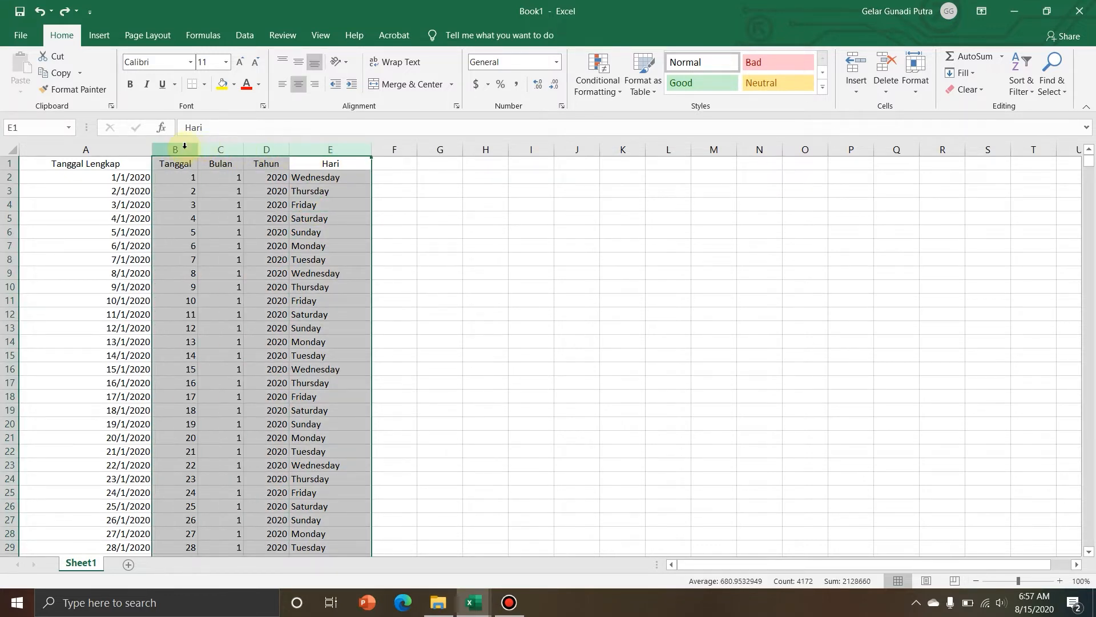
right_click(190, 152)
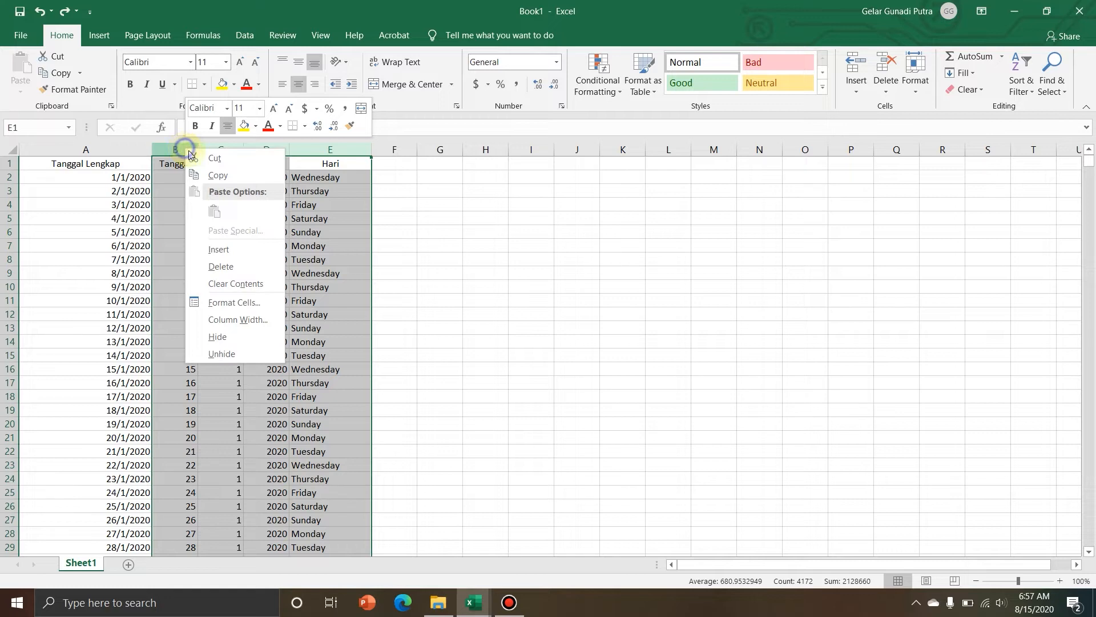
click(207, 177)
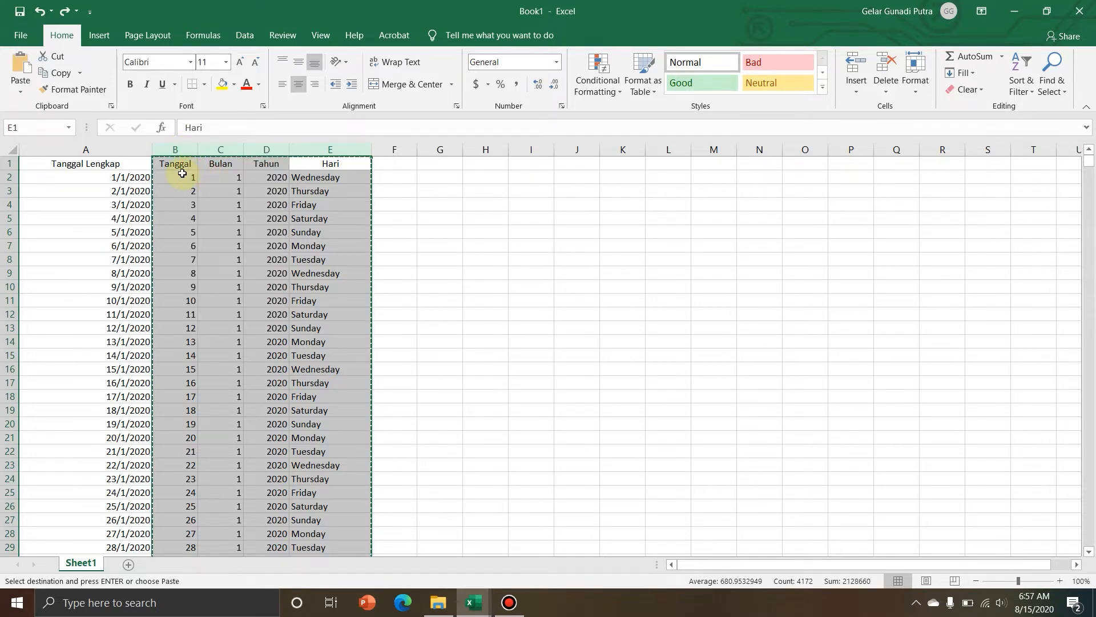
right_click(183, 173)
click(233, 236)
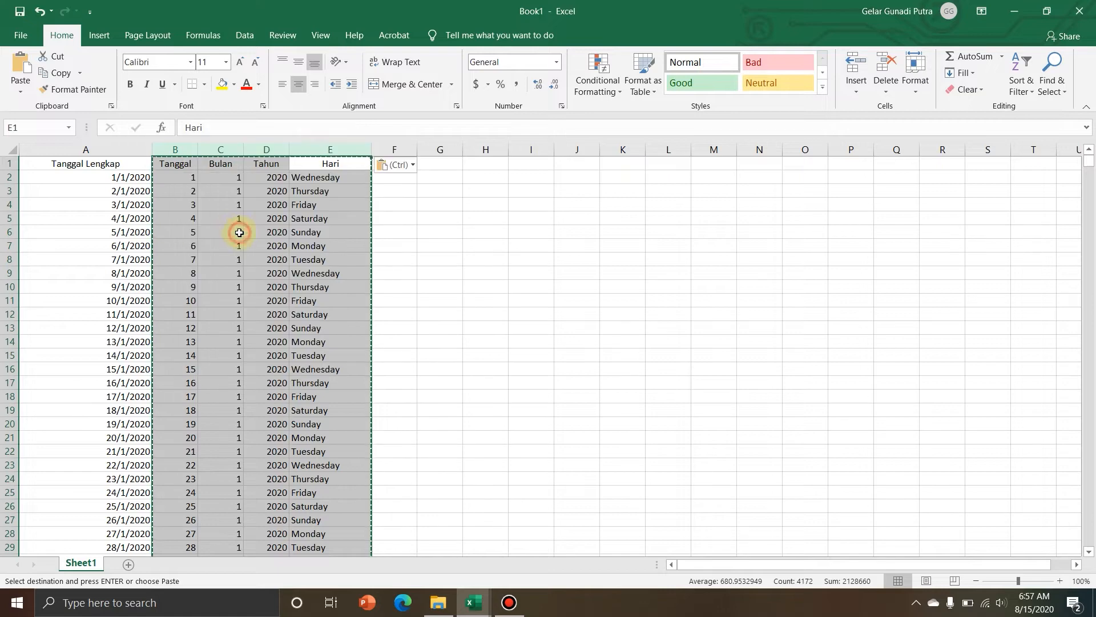
click(232, 231)
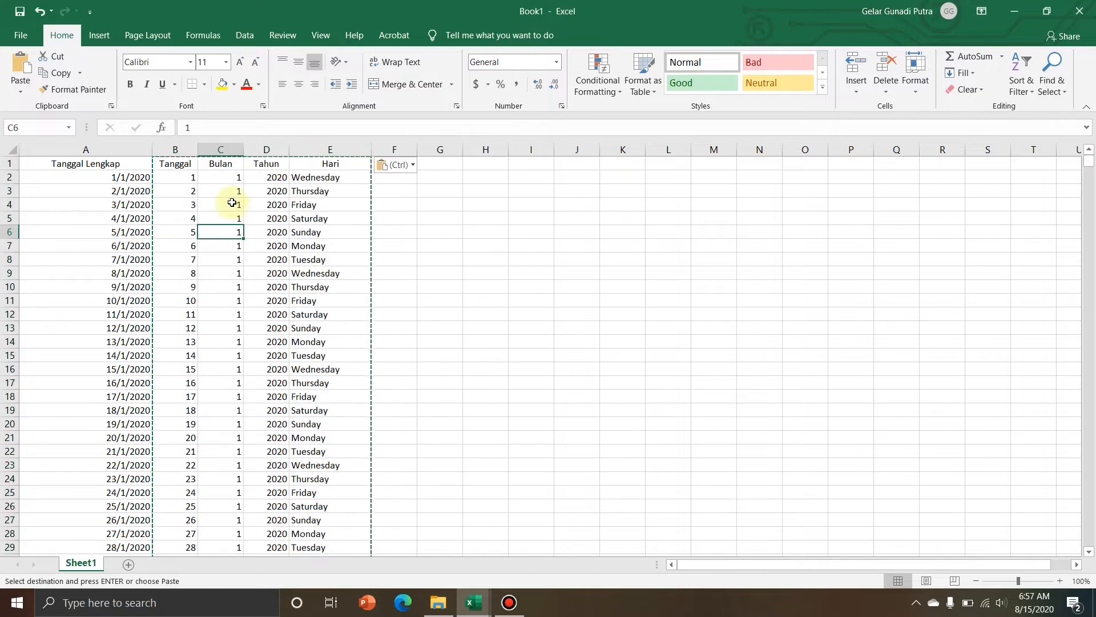
Step: Save the new workbook as "Data 15 Agust 2020 - 7.00" in the Excel - File Berat folder
click(20, 36)
click(55, 226)
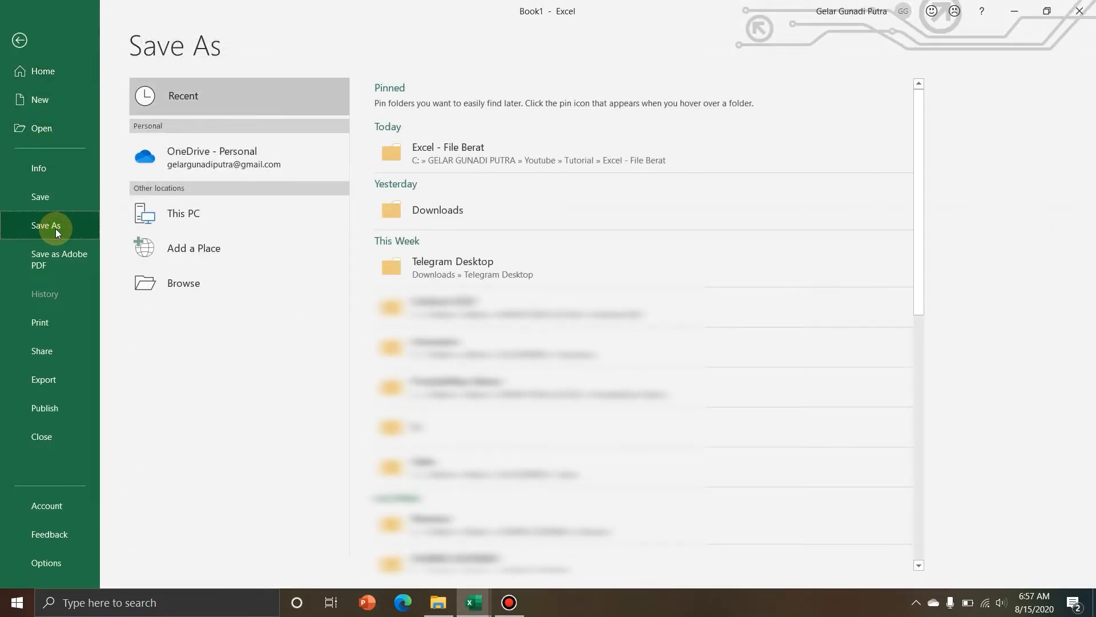
click(436, 155)
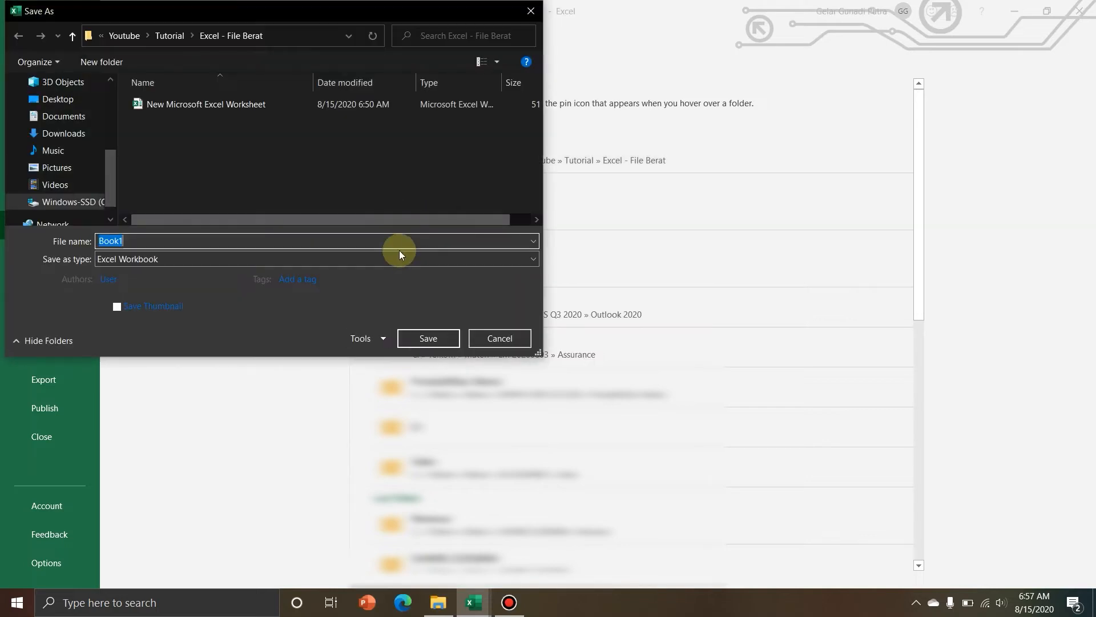
drag(345, 22, 500, 77)
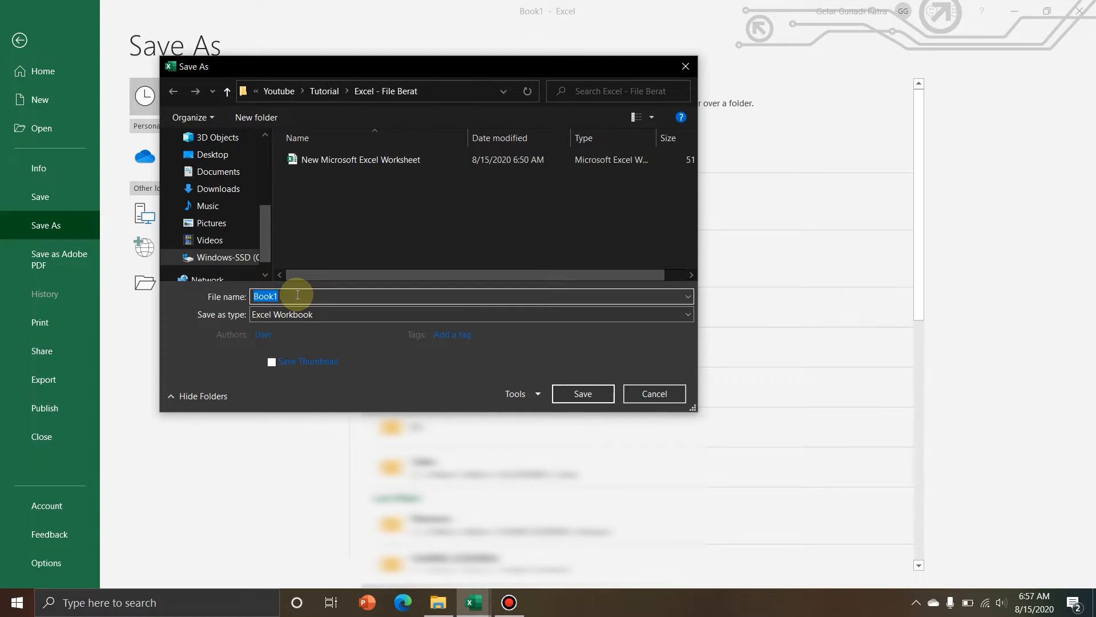
text(Data)
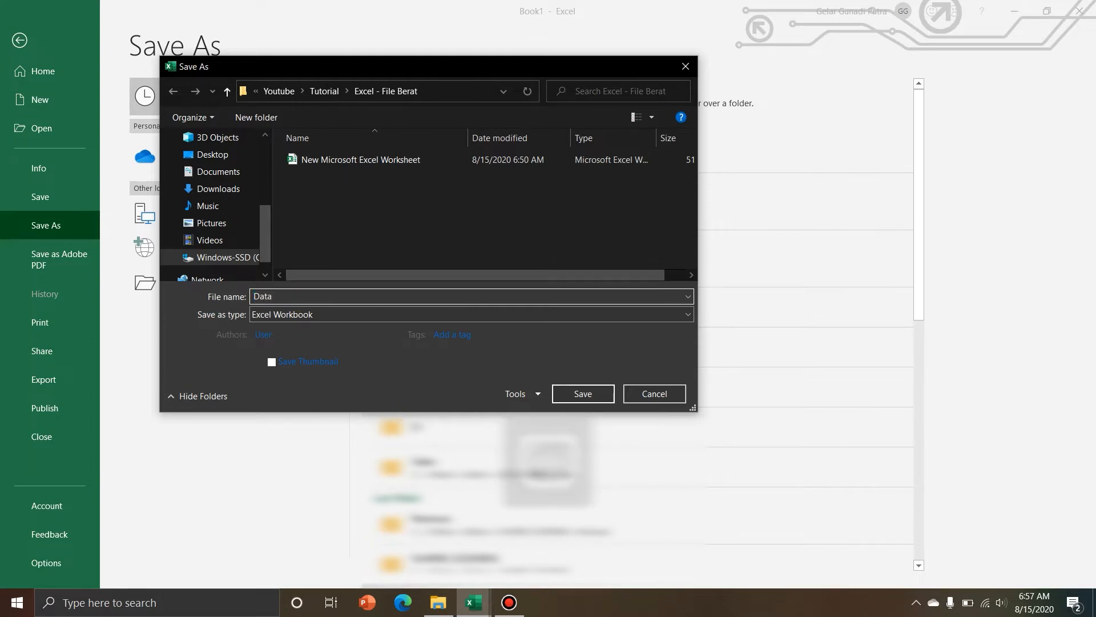
click(297, 295)
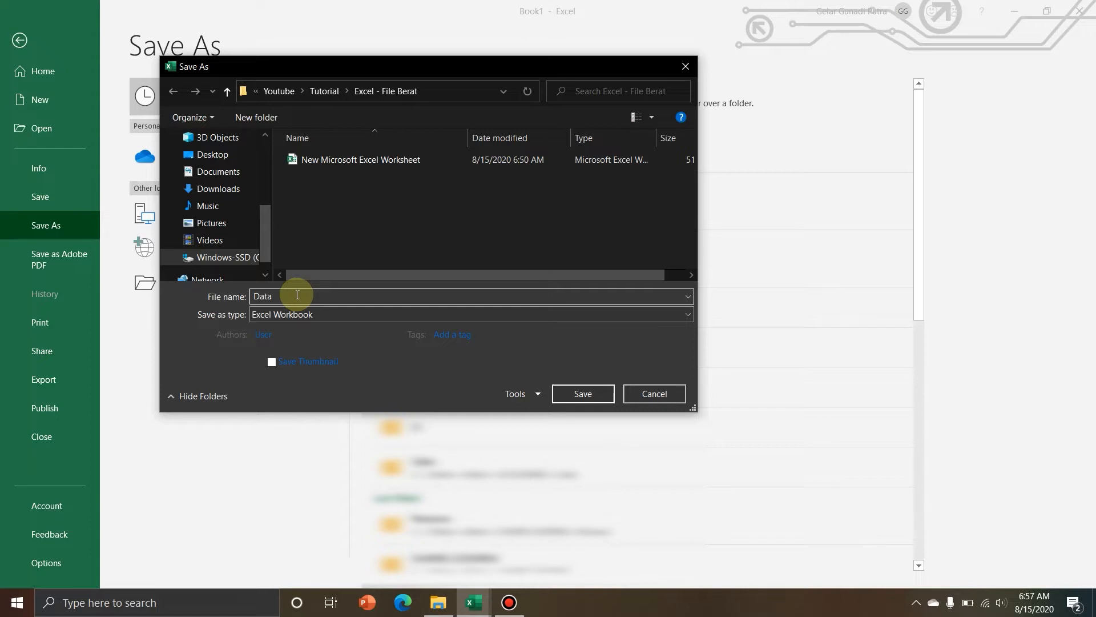
text(15 A)
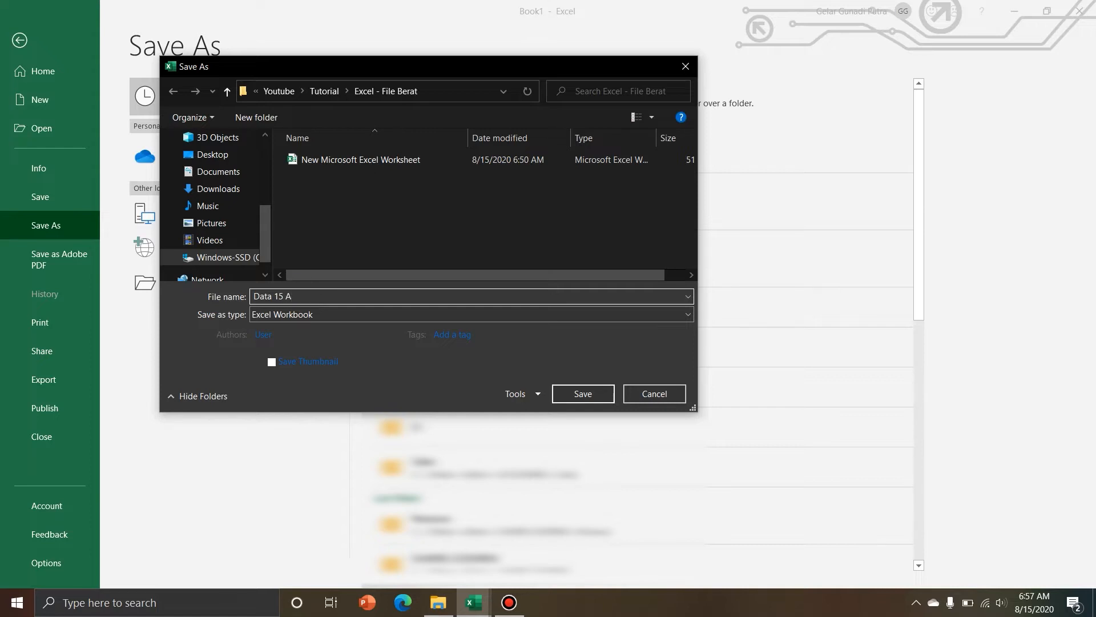
text(gus)
text(t 2020)
text(7)
text(:)
text(.00)
click(594, 392)
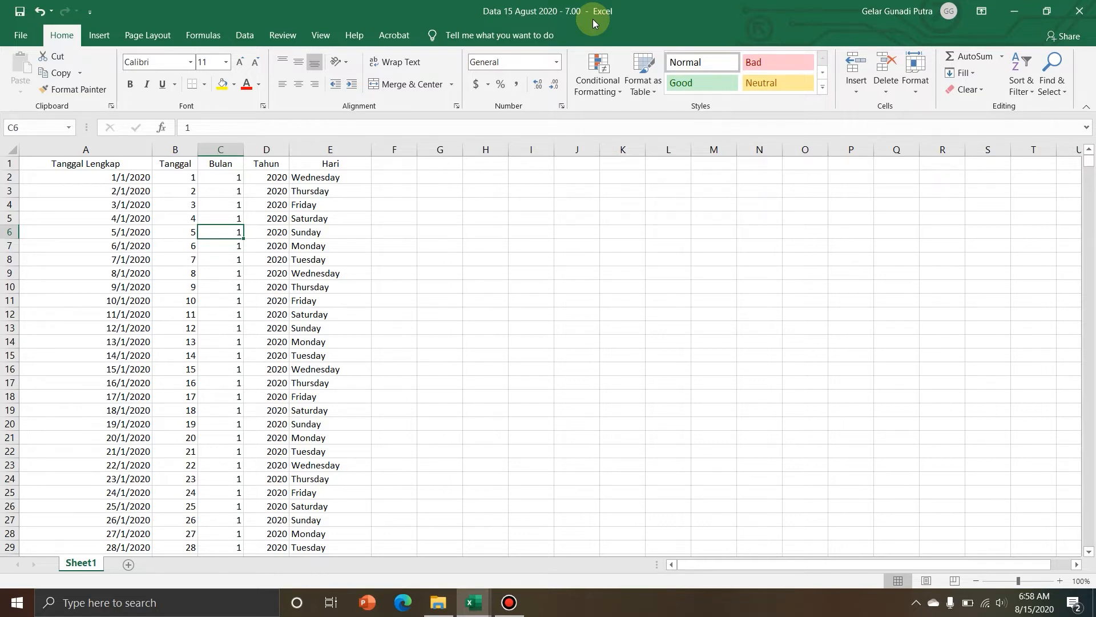
Step: Compare a Hari cell in the static copy with the Hari, Tahun and Bulan cells in row 4 of the original workbook
click(363, 189)
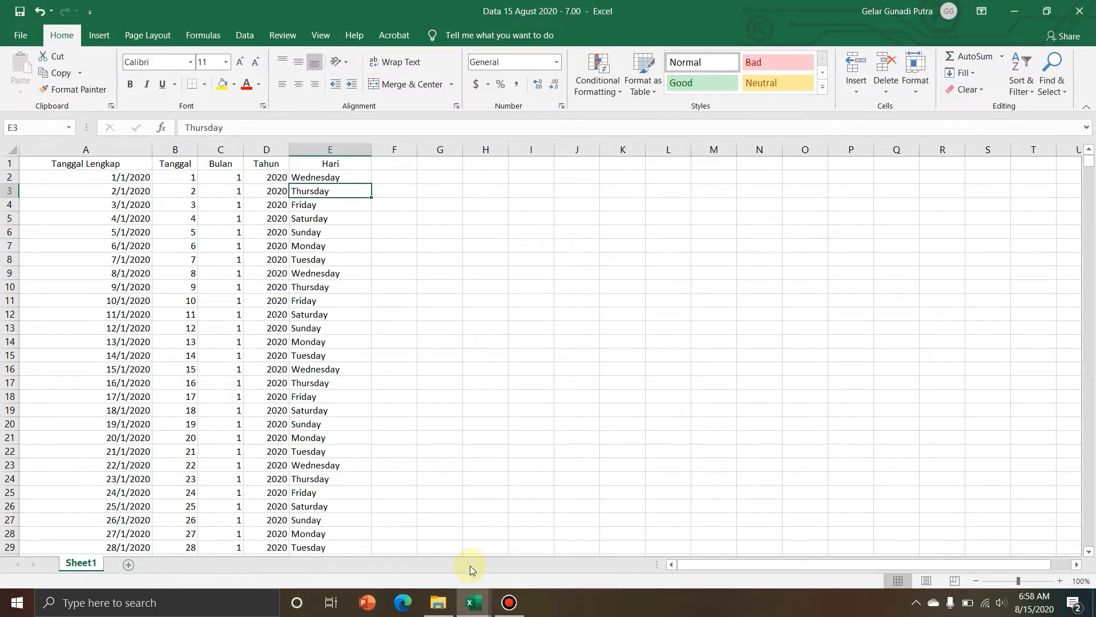
mouse_move(482, 611)
click(418, 551)
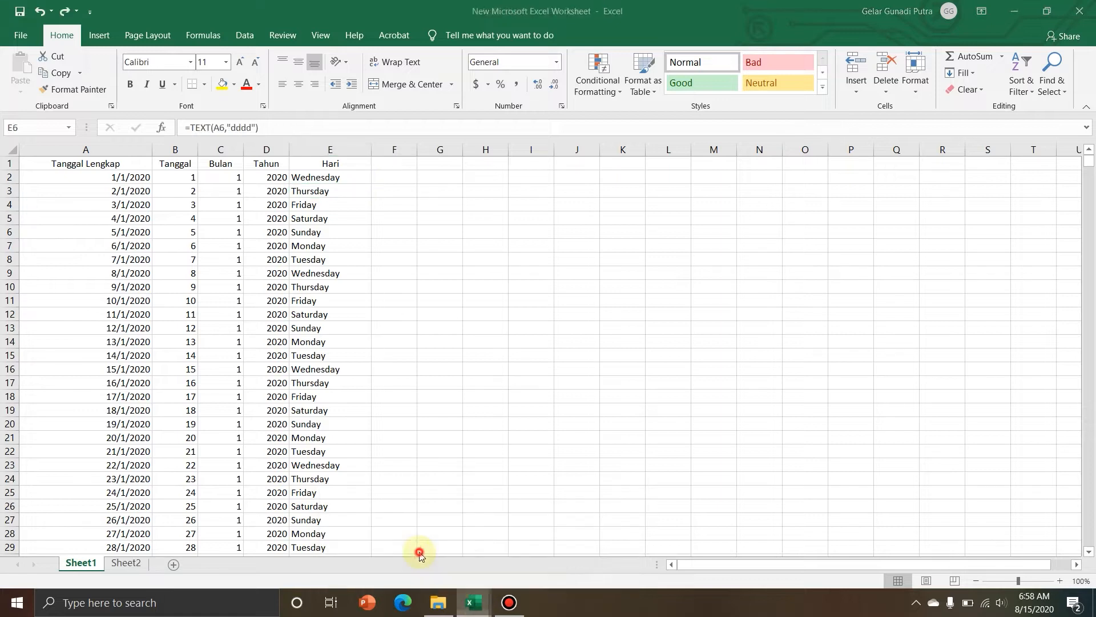
click(347, 200)
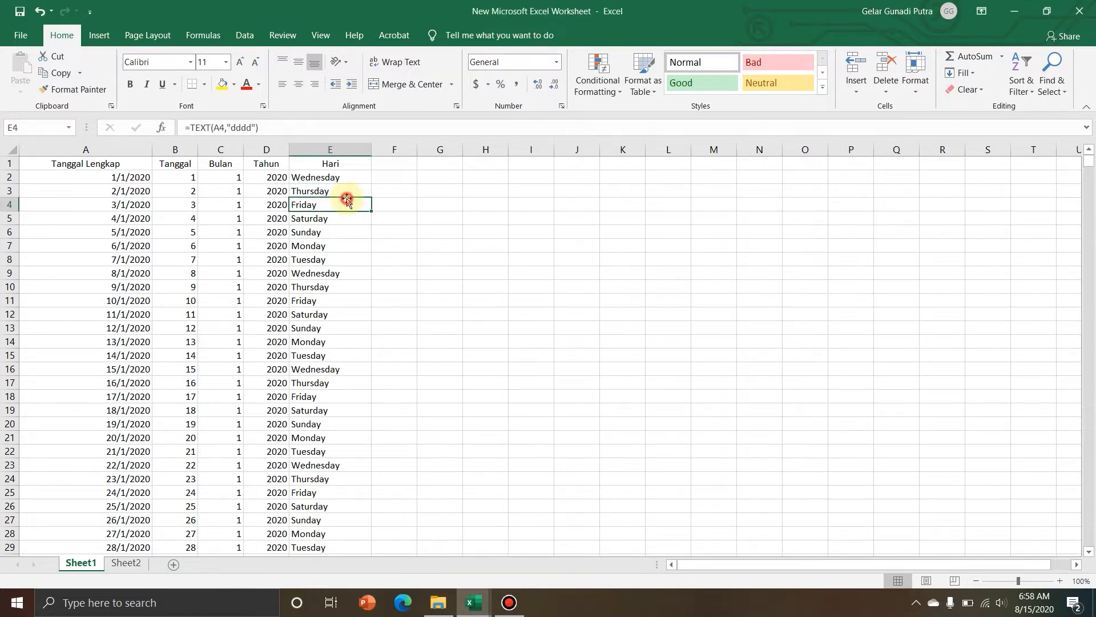
click(276, 204)
click(235, 200)
click(331, 207)
Step: Switch to File Explorer and try to rename the file New Microsoft Excel Worksheet as "Master data"
click(438, 602)
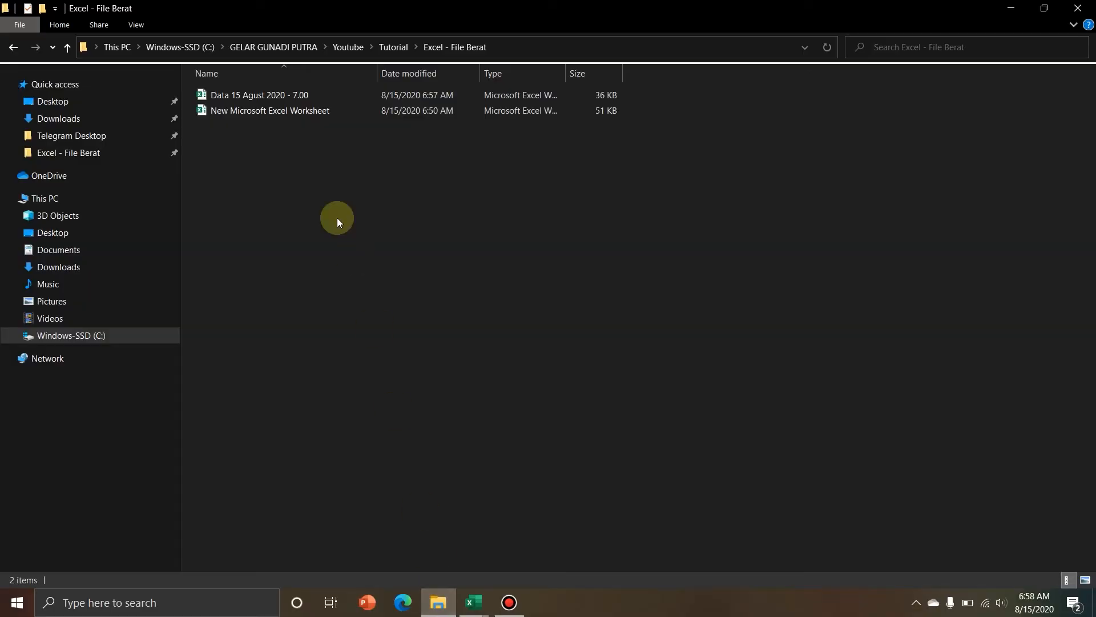
click(282, 117)
right_click(282, 117)
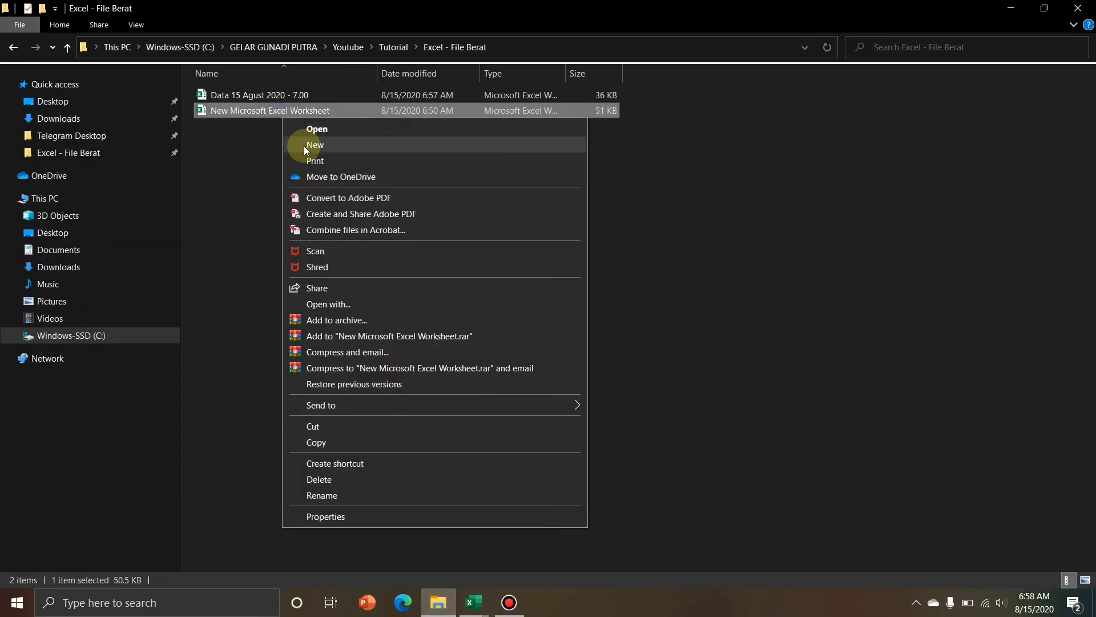
click(323, 495)
text(M)
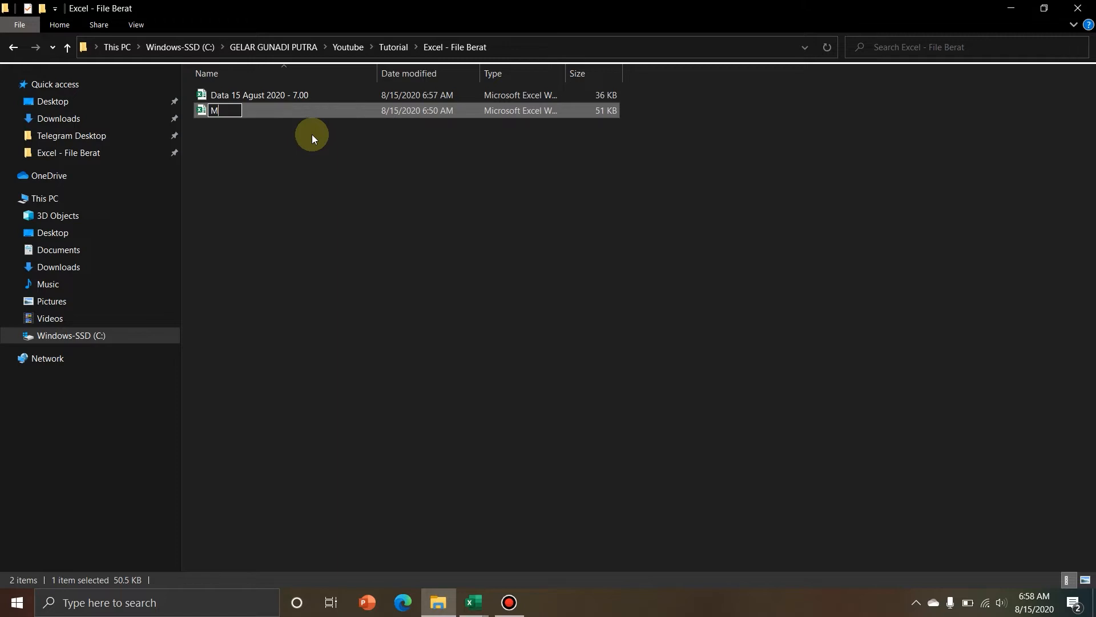
text(aster data)
key(Return)
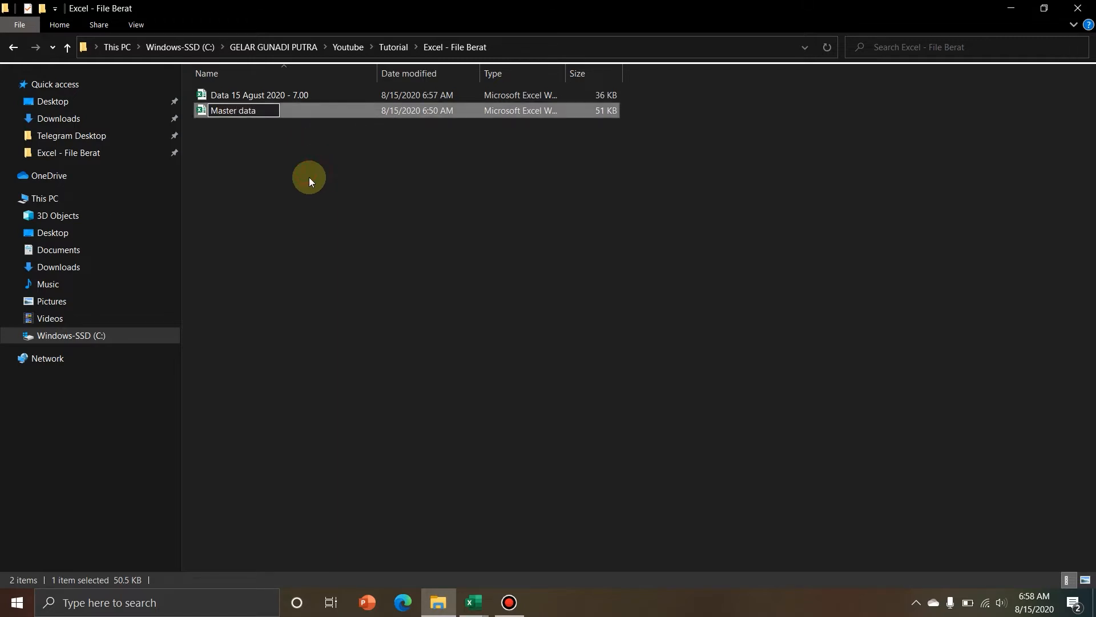
Step: Close the original workbook in Excel without saving, and retry the pending rename to "Master data" in File Explorer
click(472, 602)
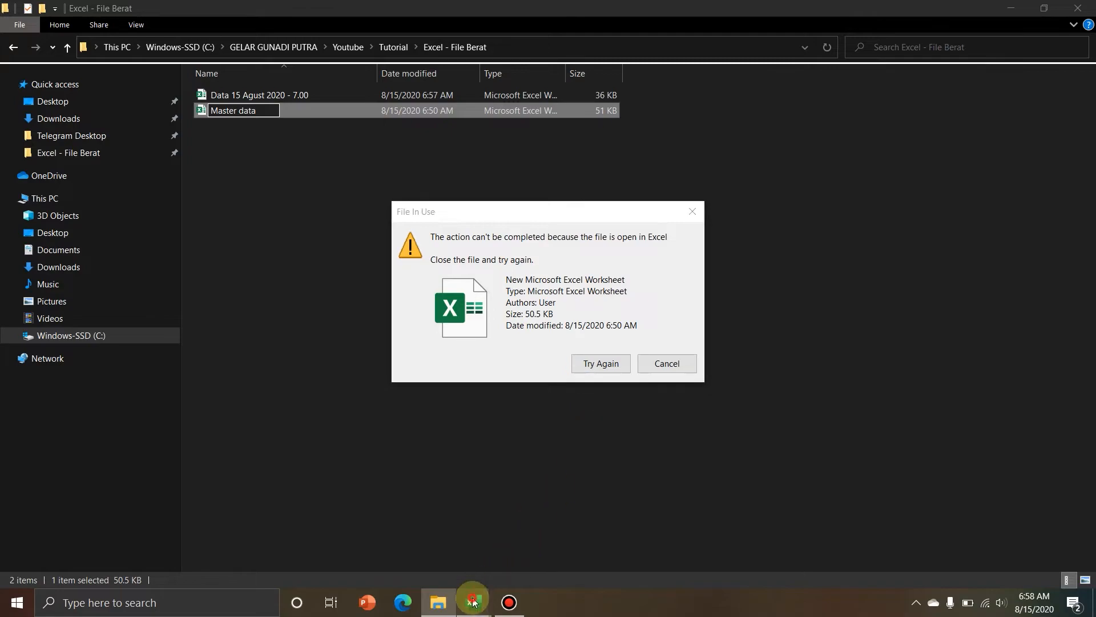
click(428, 546)
click(1079, 11)
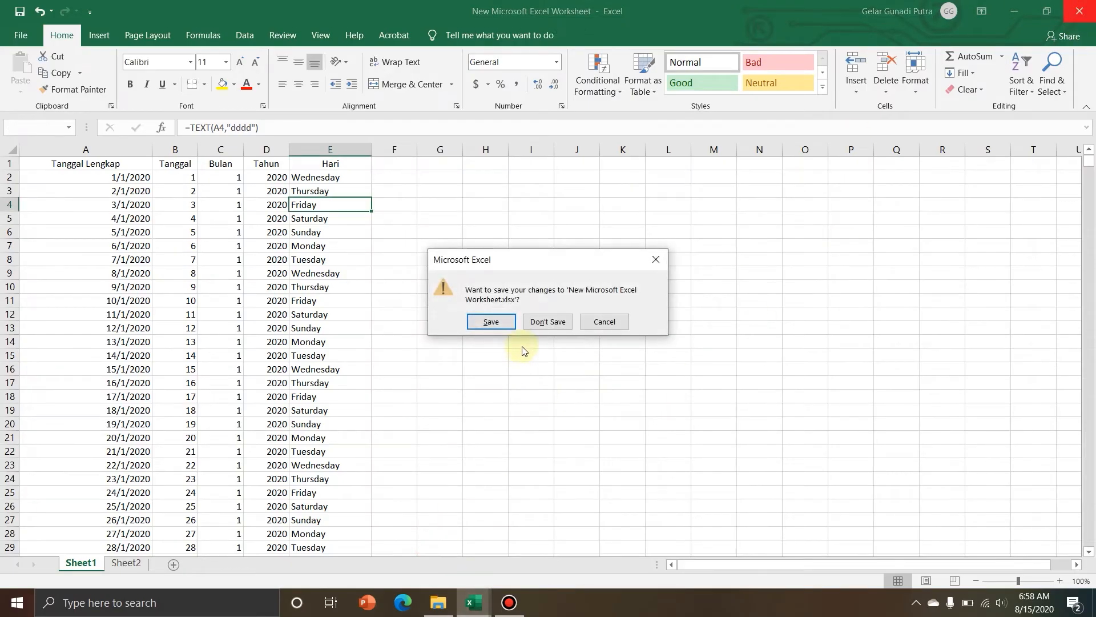
click(539, 324)
click(438, 602)
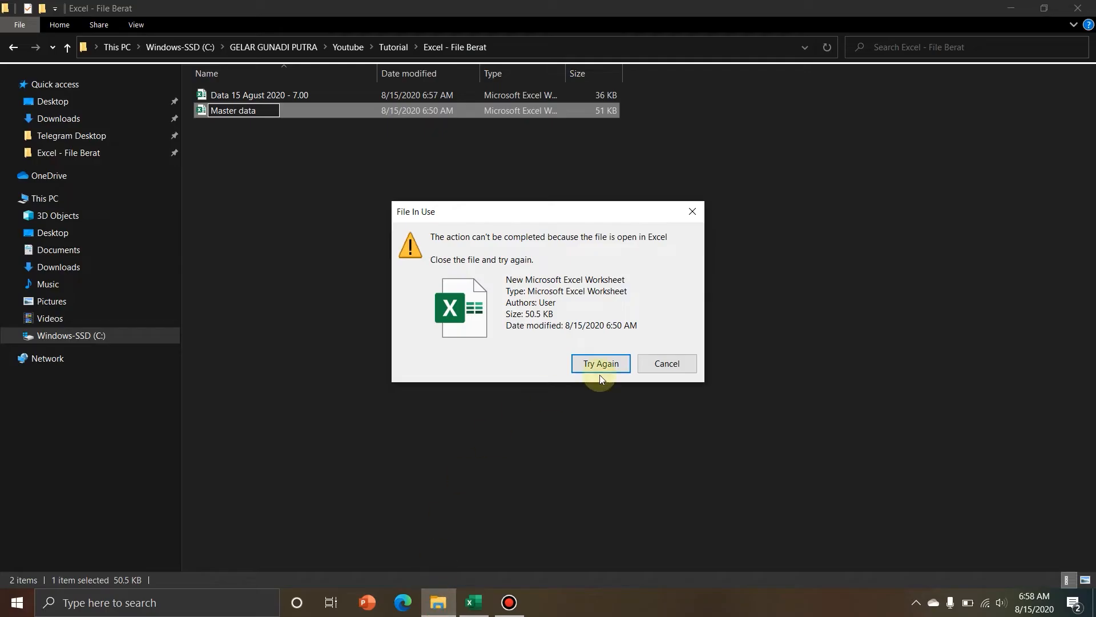
click(620, 365)
click(549, 281)
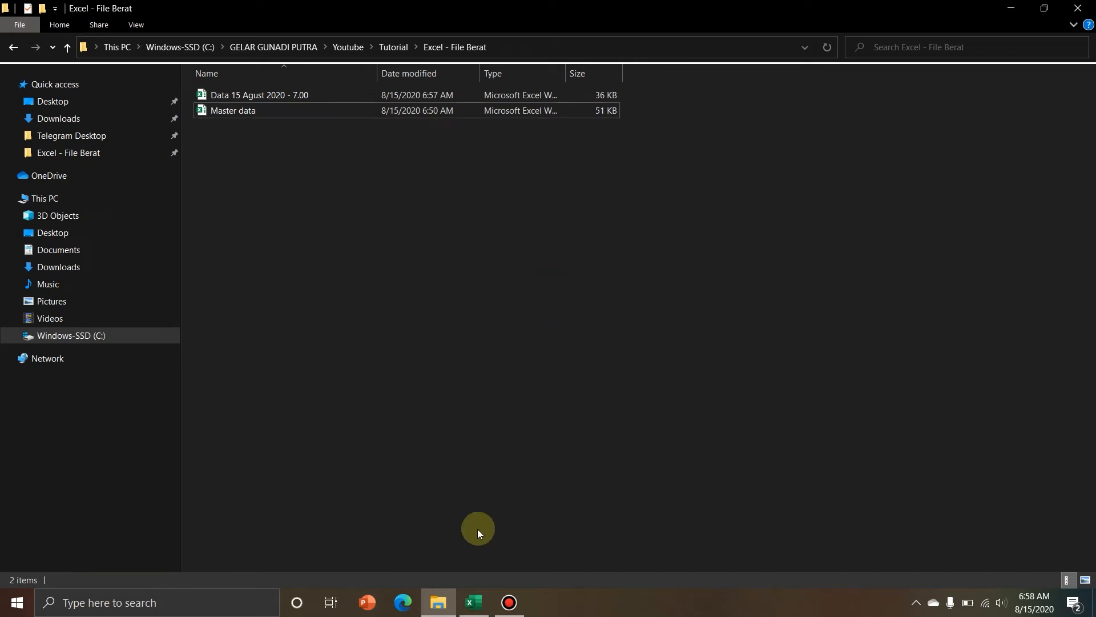
Step: Compare the file sizes of the static copy and Master data in the folder, and switch back to the static workbook in Excel
click(278, 98)
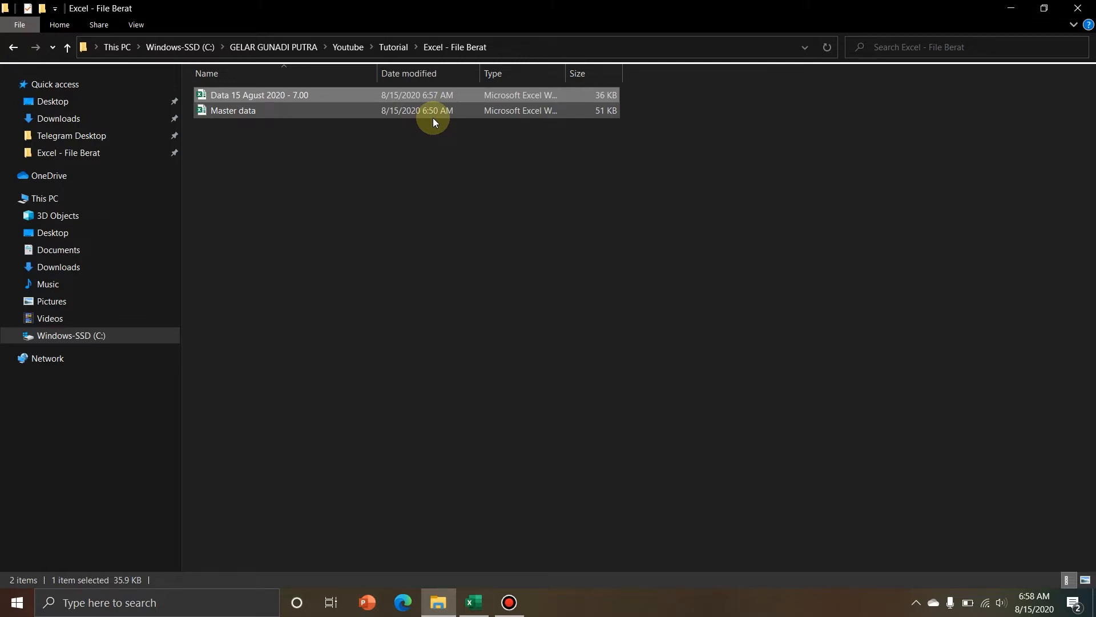
click(409, 153)
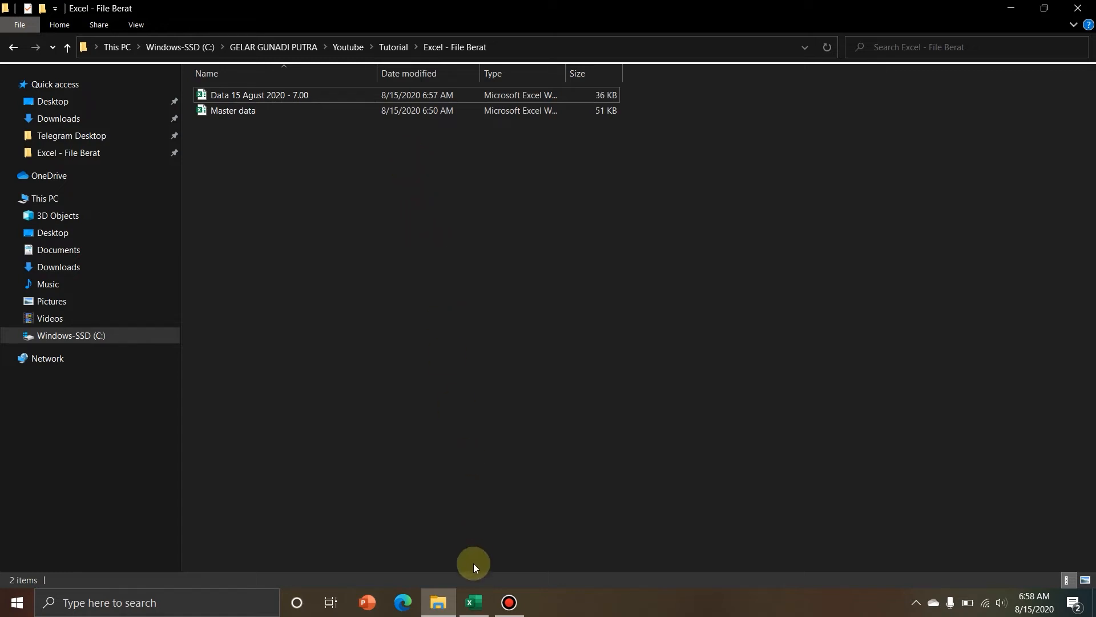
click(474, 603)
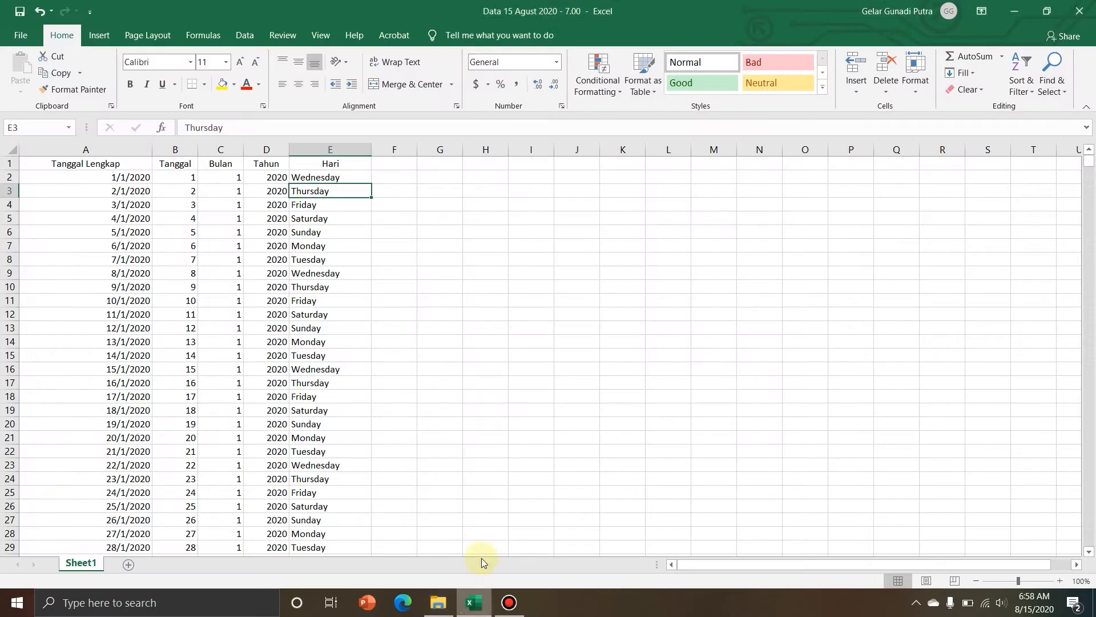
click(450, 294)
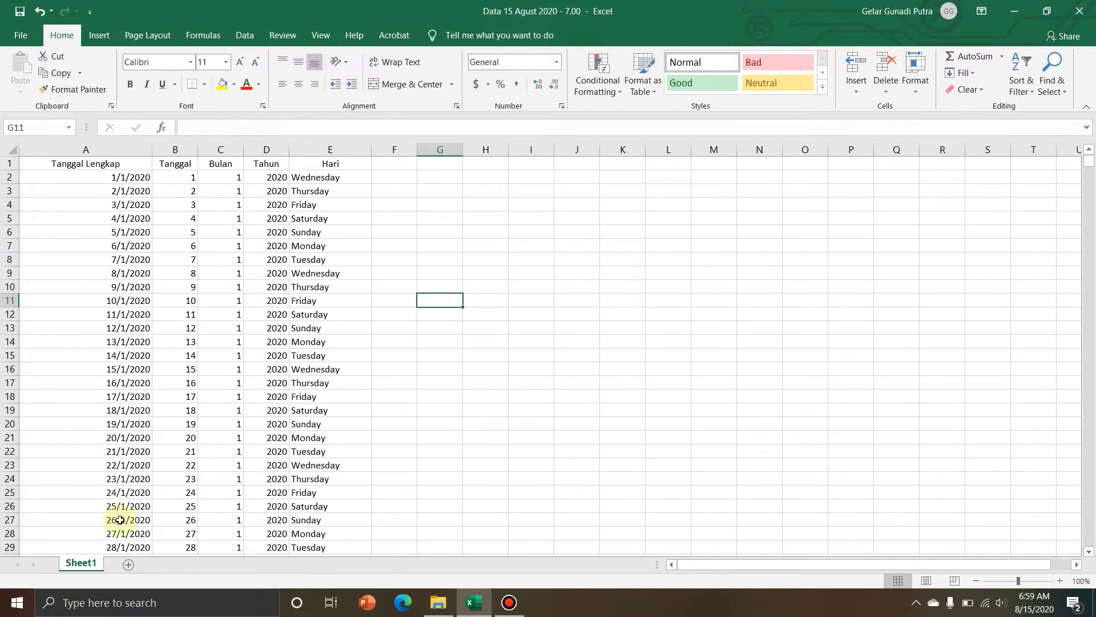
Step: Launch Power BI Desktop and choose to get data from its start screen
click(17, 602)
click(426, 212)
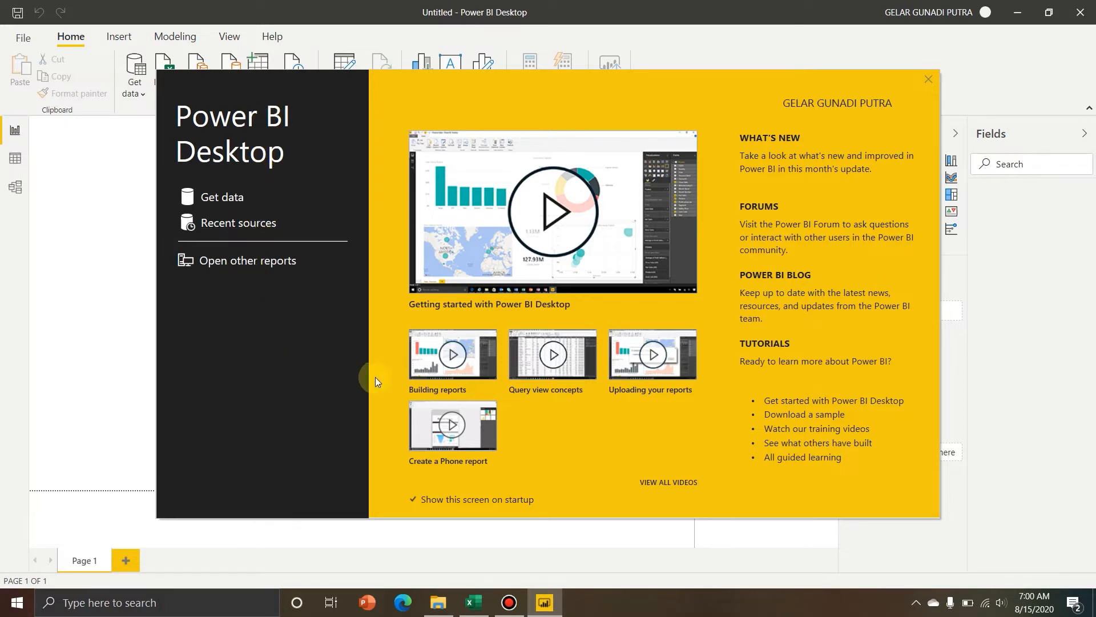
click(232, 200)
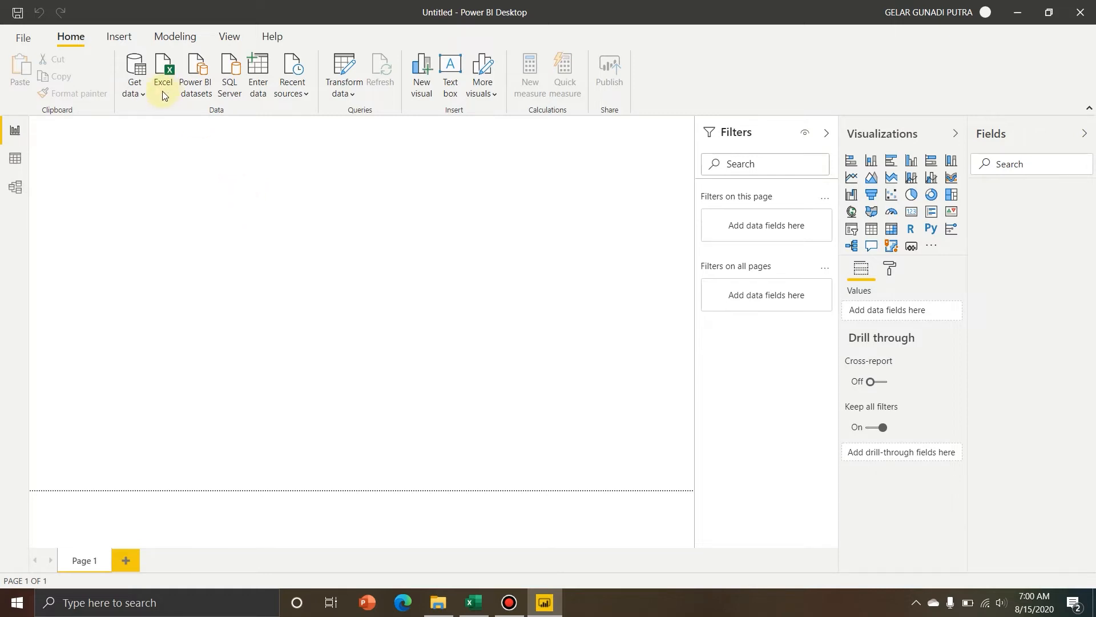
Step: Connect to the Master data workbook as an Excel data source and load its Sheet1 into the report
click(139, 94)
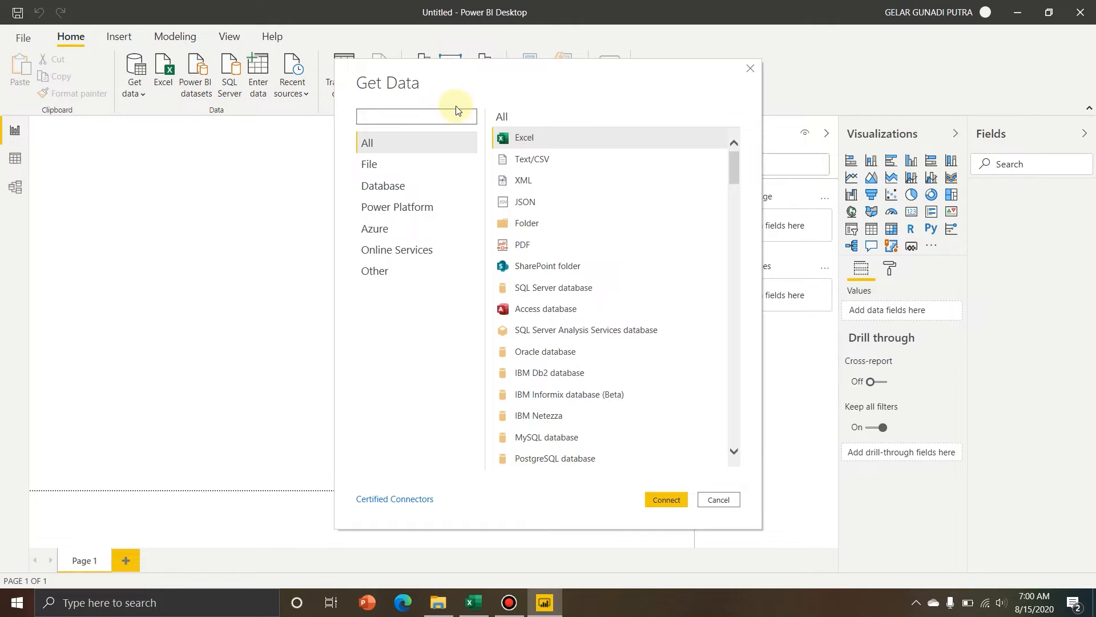
click(516, 139)
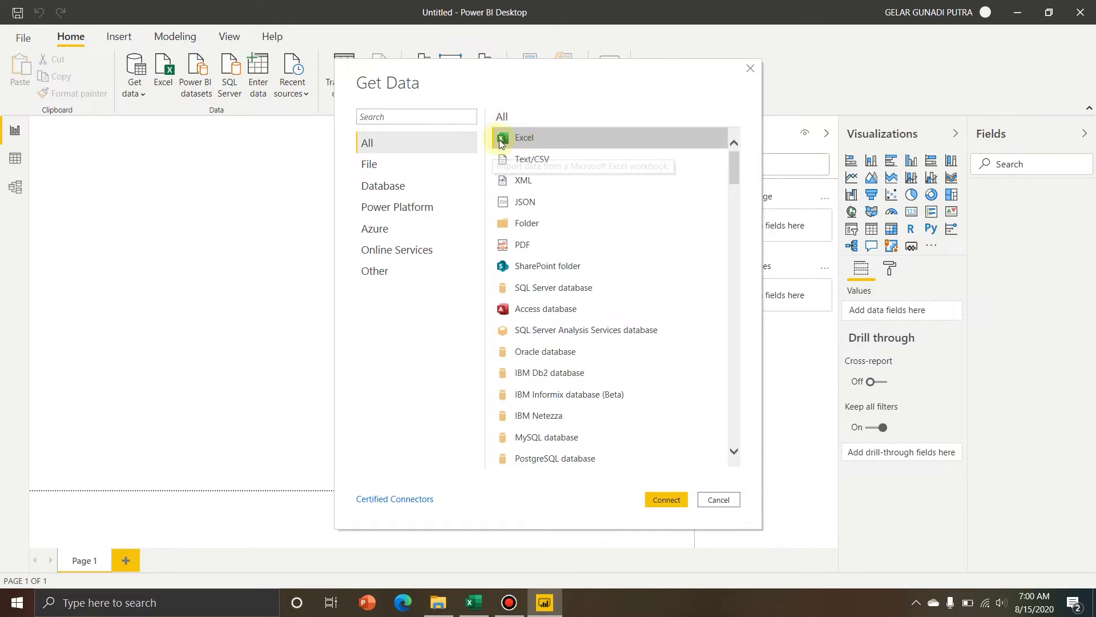
click(656, 499)
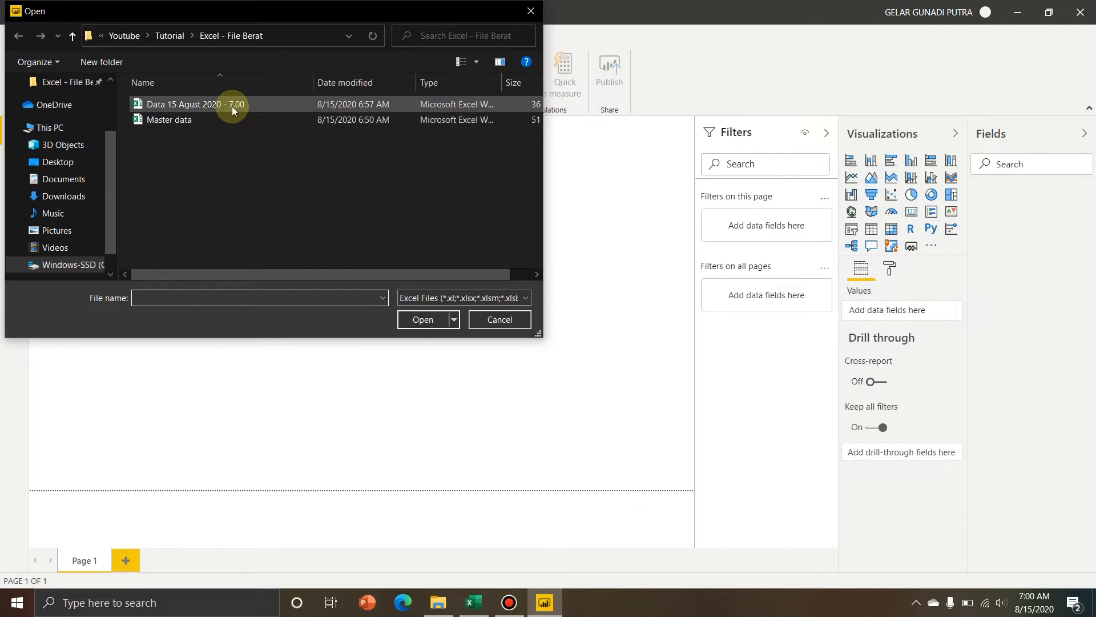
click(227, 118)
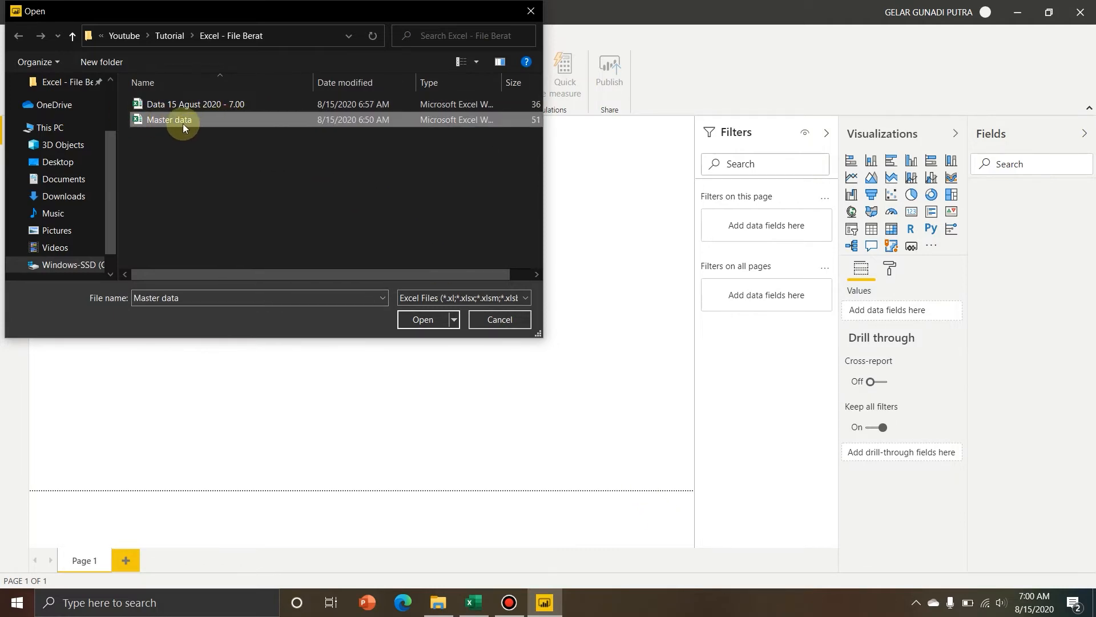
click(416, 319)
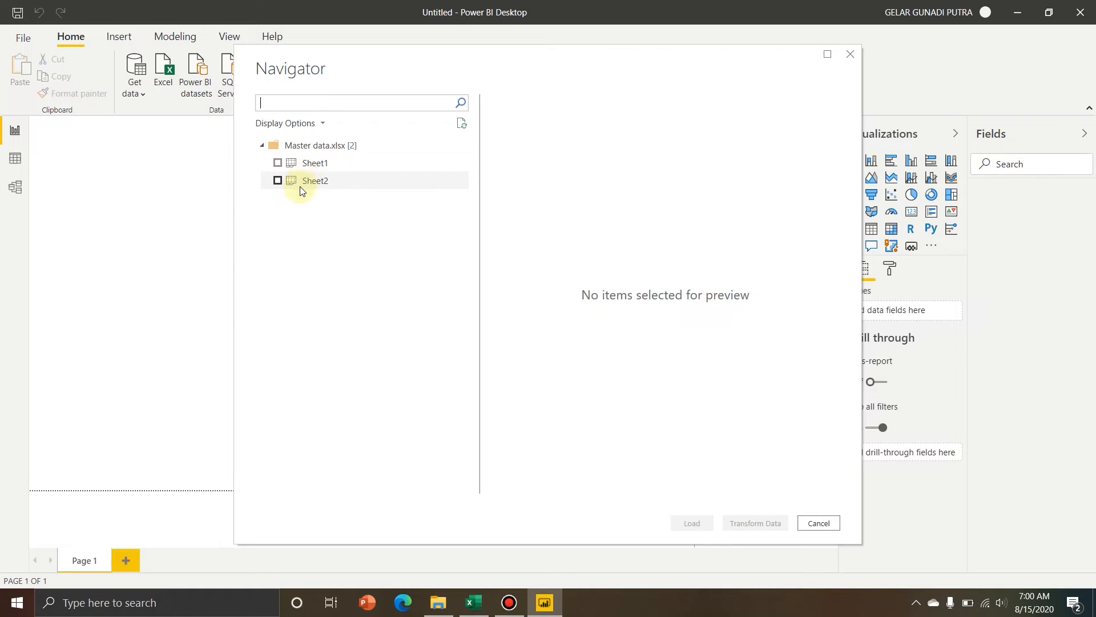
click(278, 163)
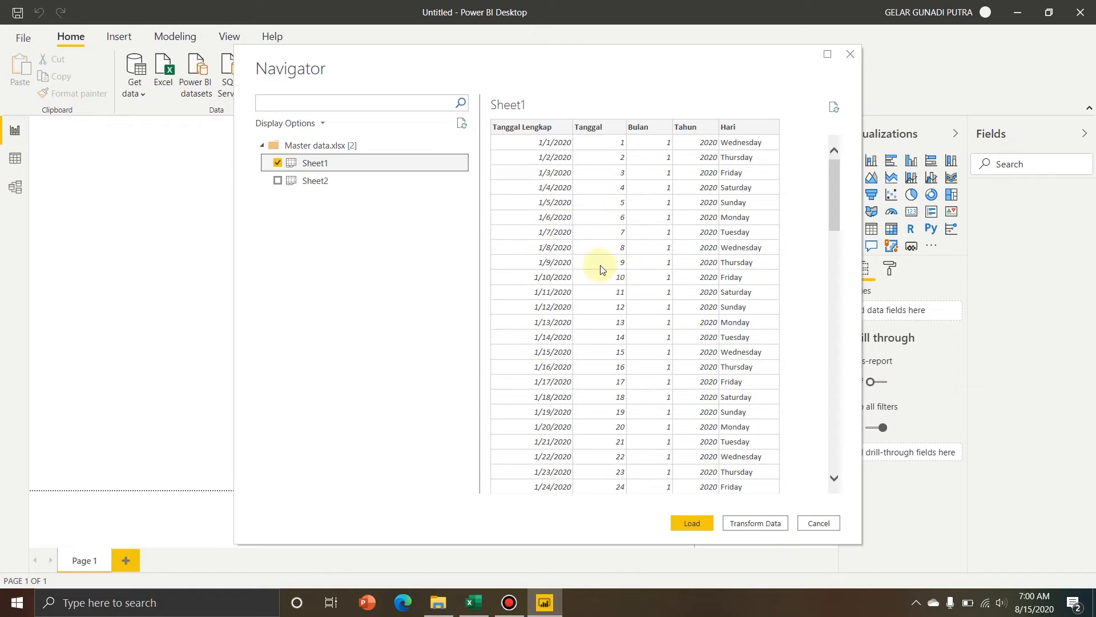
click(699, 522)
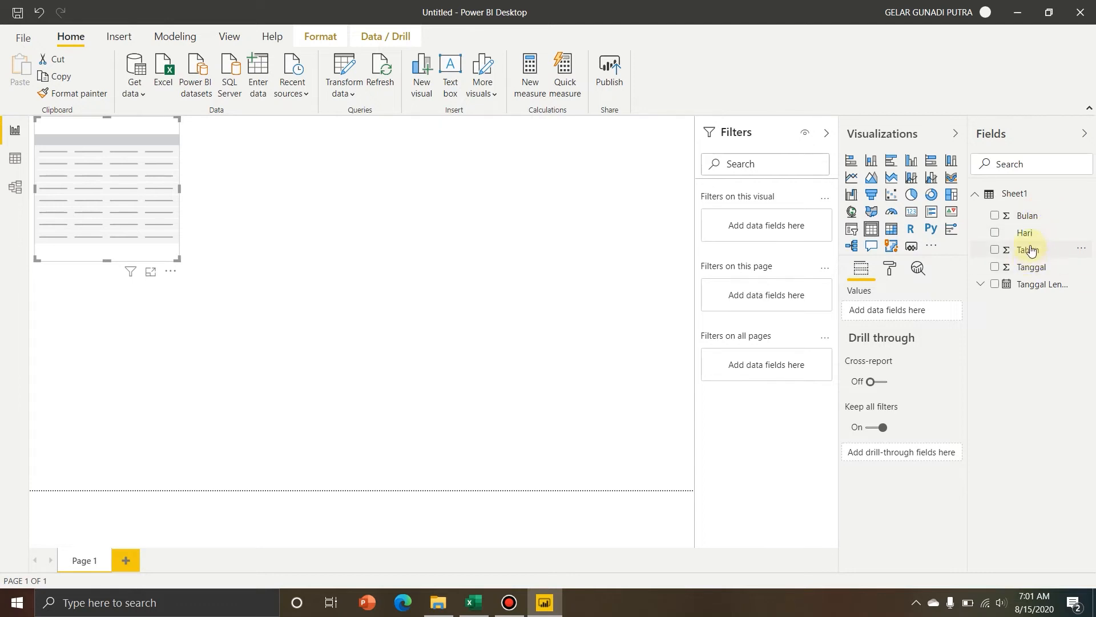
Step: Add the Tanggal and Hari fields as values of the empty table visual
drag(1033, 273, 905, 314)
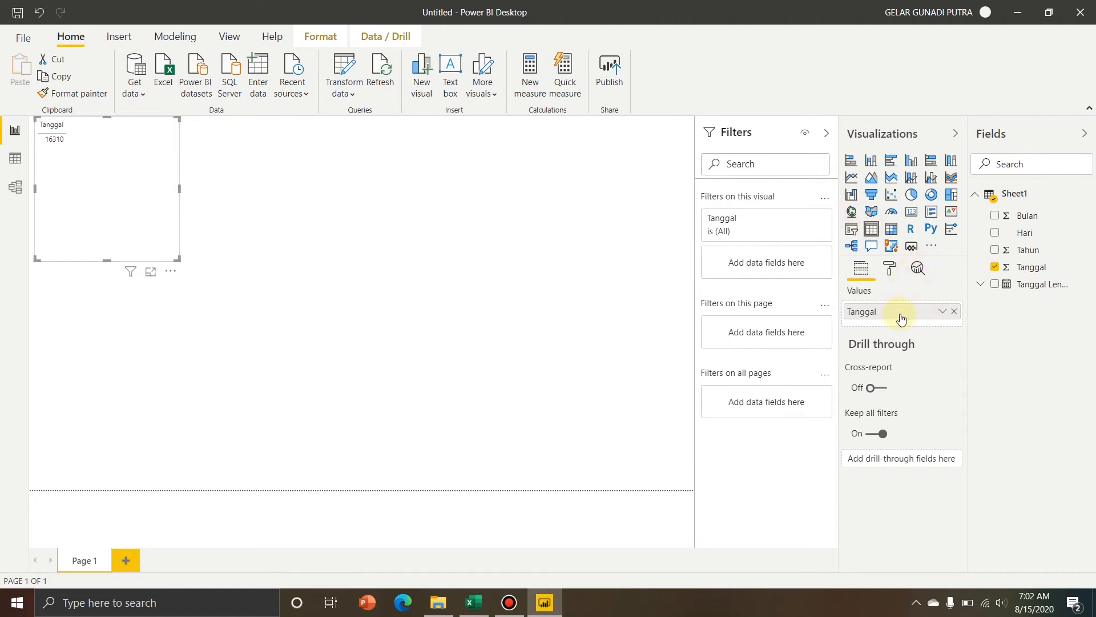
drag(1044, 235, 914, 327)
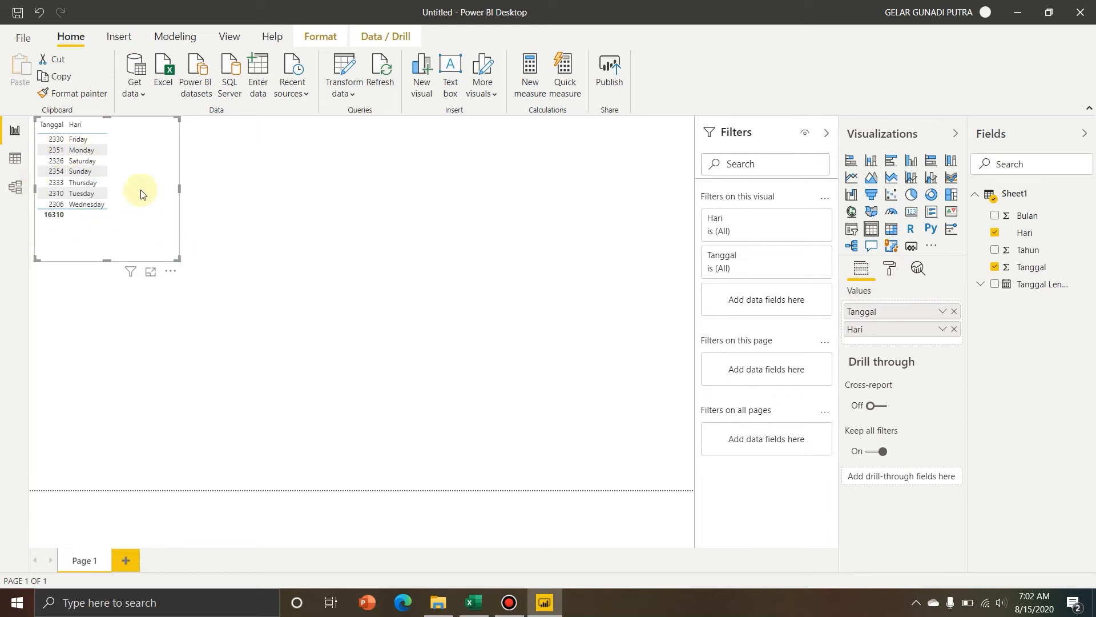
click(101, 149)
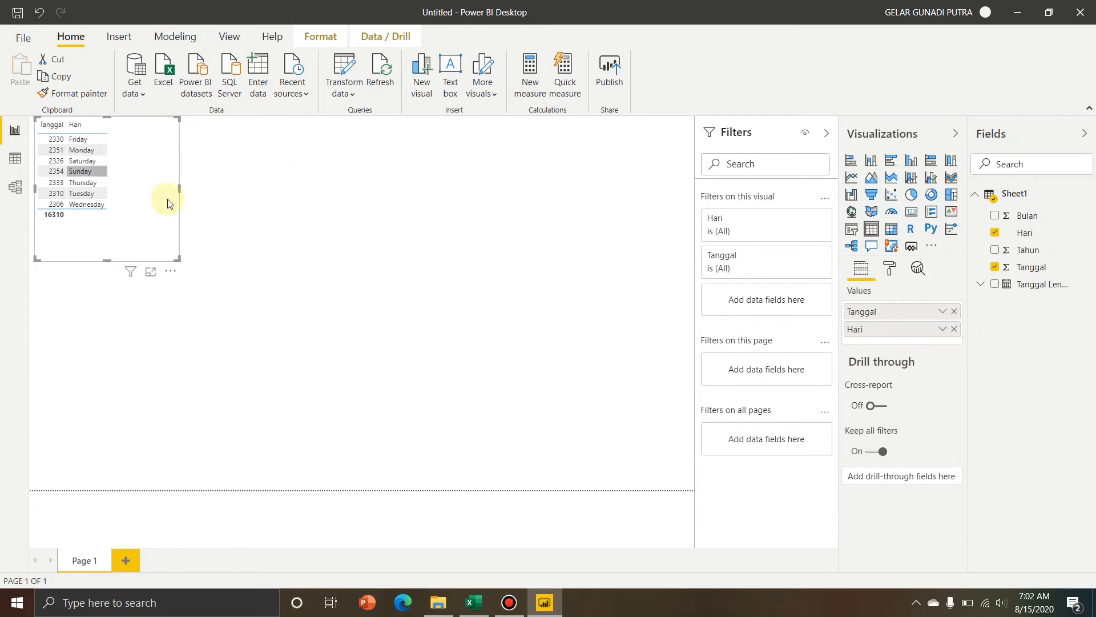
Step: Set the table's Tanggal values to Don't summarize and check the summarization options of Hari
click(944, 313)
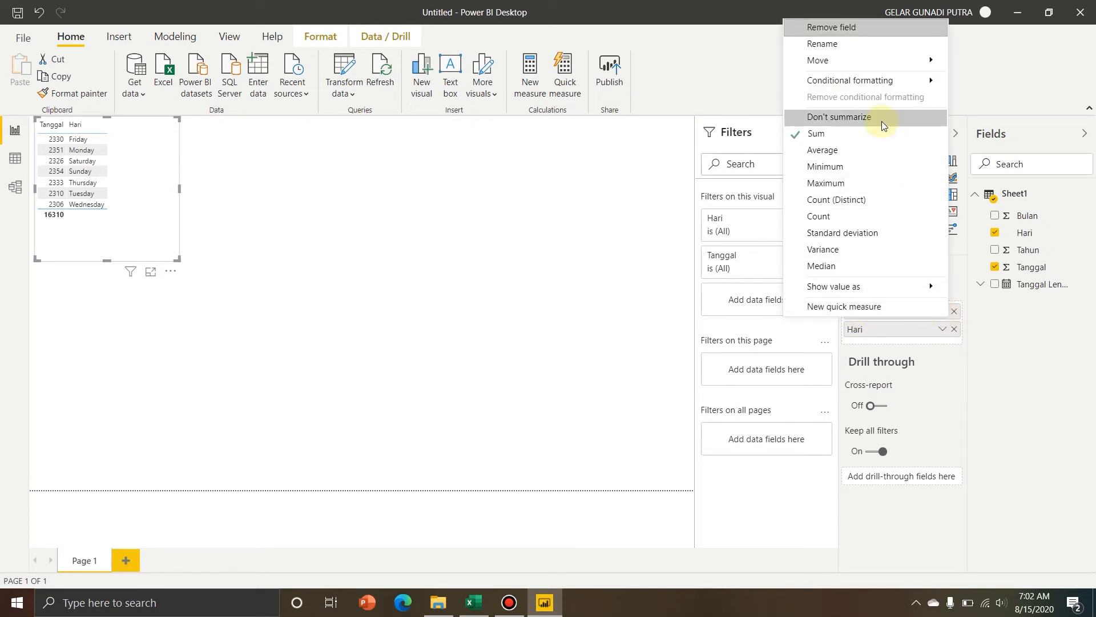
click(833, 119)
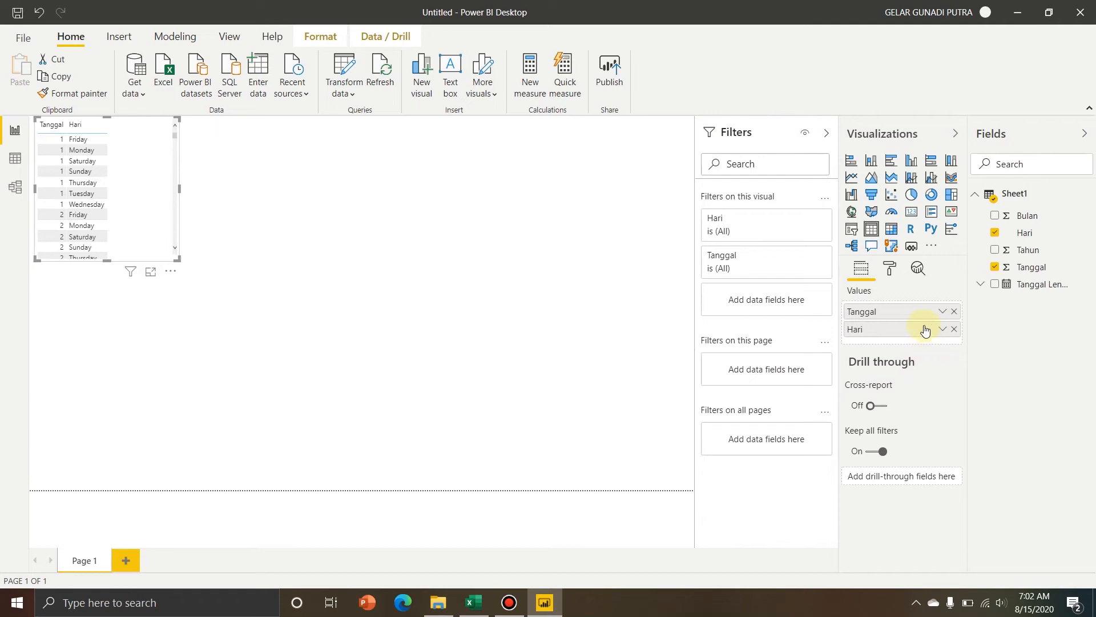
click(942, 329)
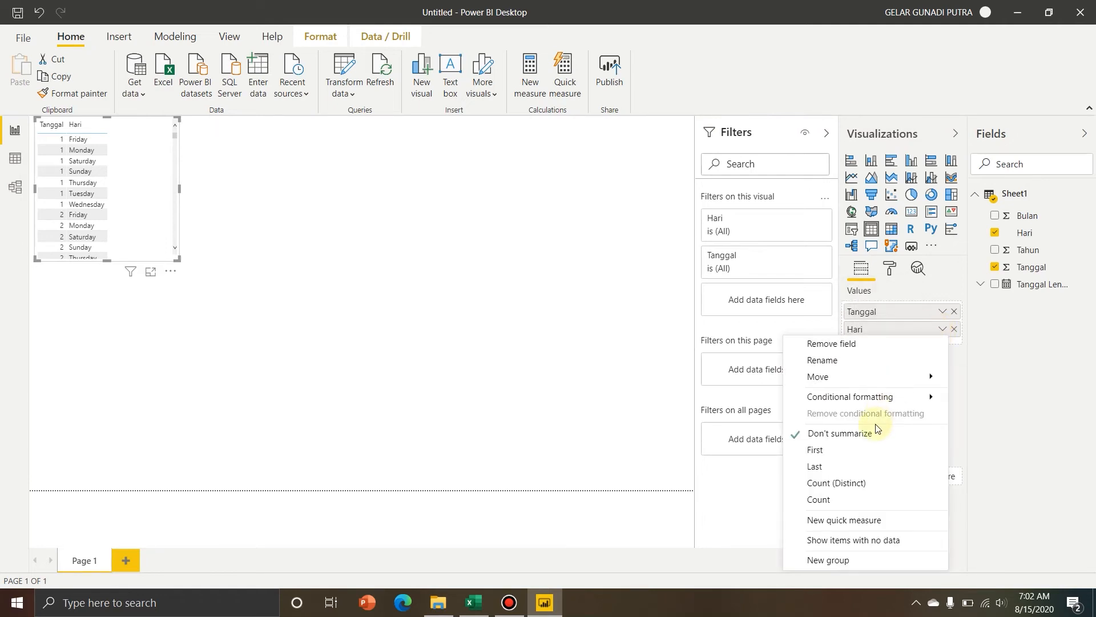
click(548, 306)
Step: Enlarge the table visual in width and height so that more rows fit
click(150, 236)
drag(177, 260, 308, 427)
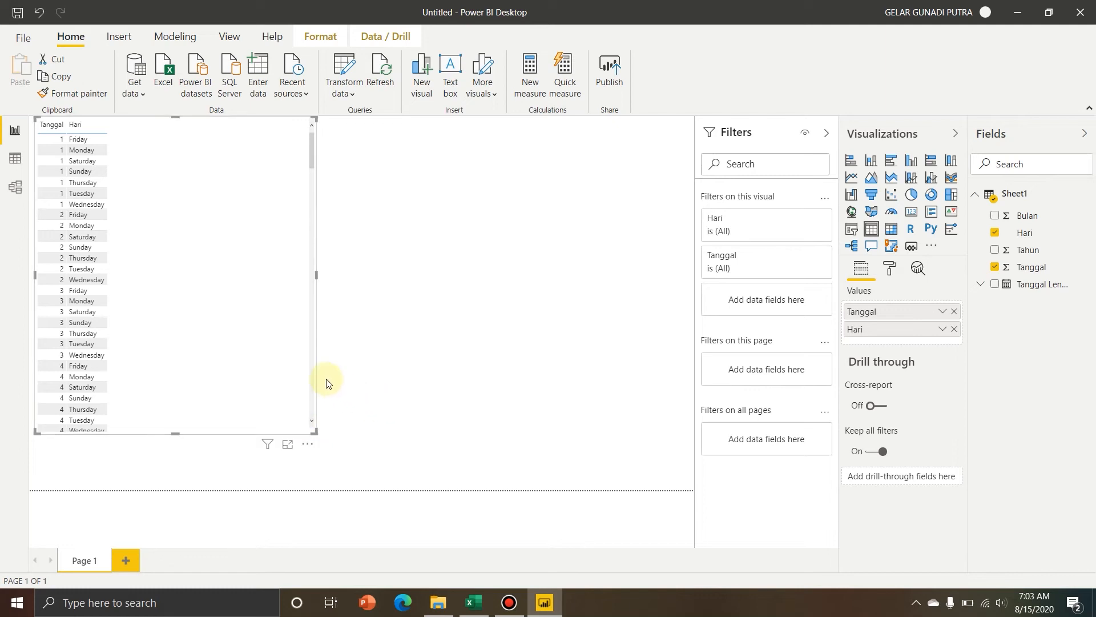
click(53, 127)
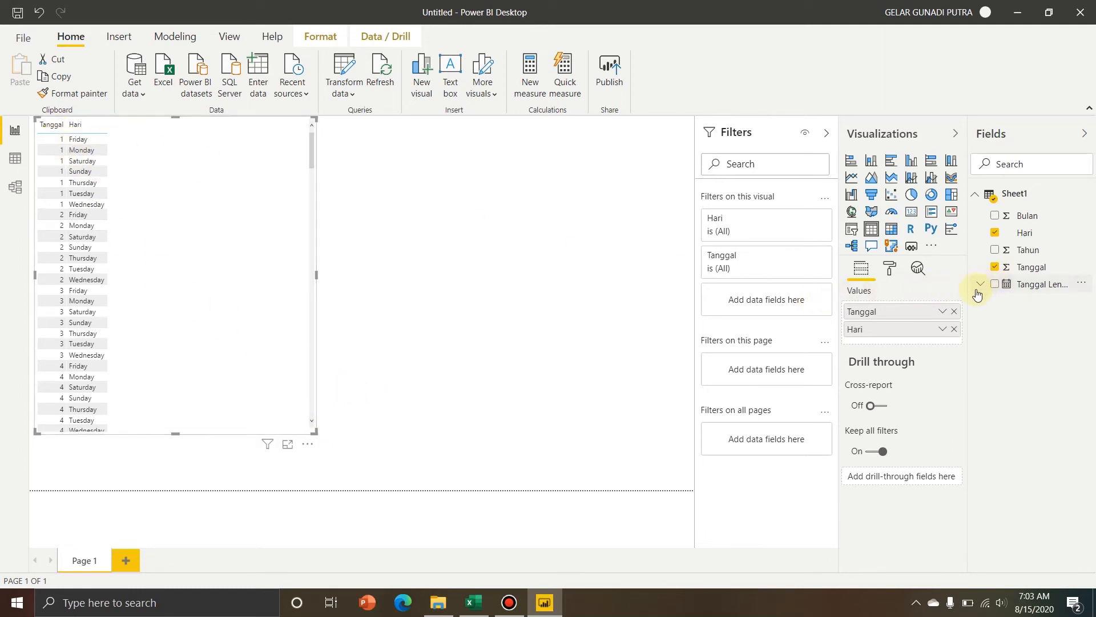
Step: Replace Tanggal in the table with Tanggal Lengkap ahead of Hari, shown as the full date instead of a date hierarchy
click(954, 311)
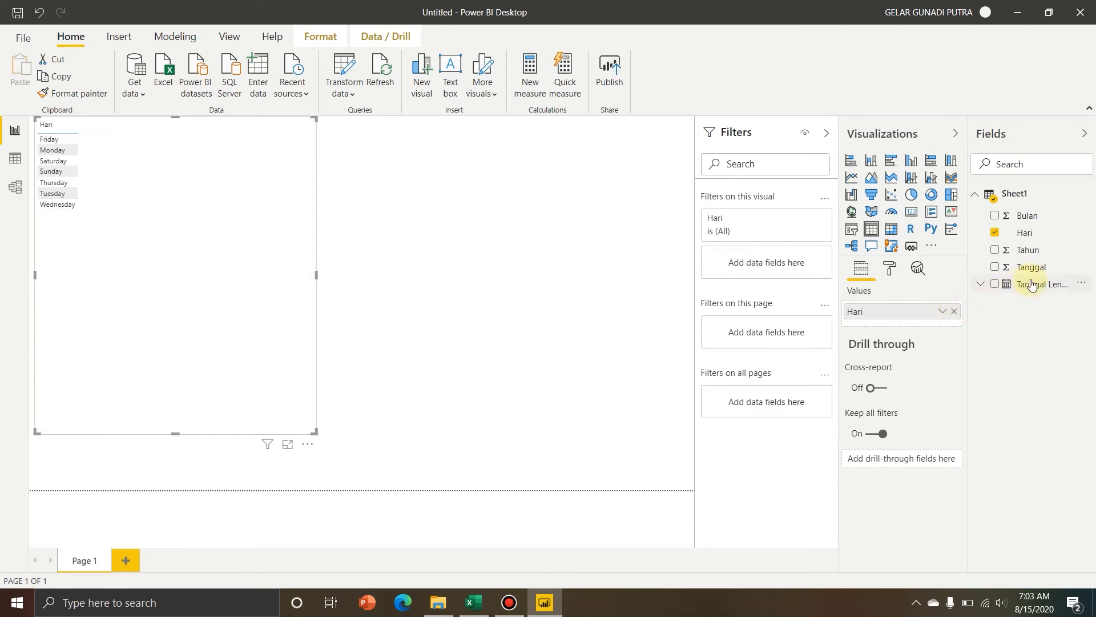
drag(1032, 287, 901, 303)
drag(1031, 295, 898, 311)
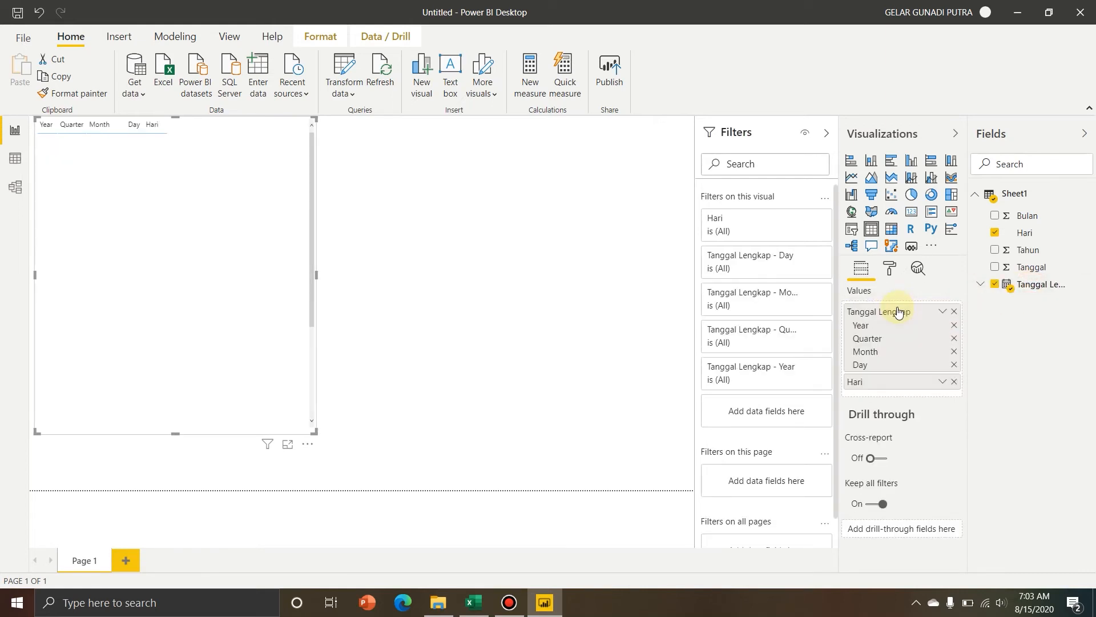
click(941, 312)
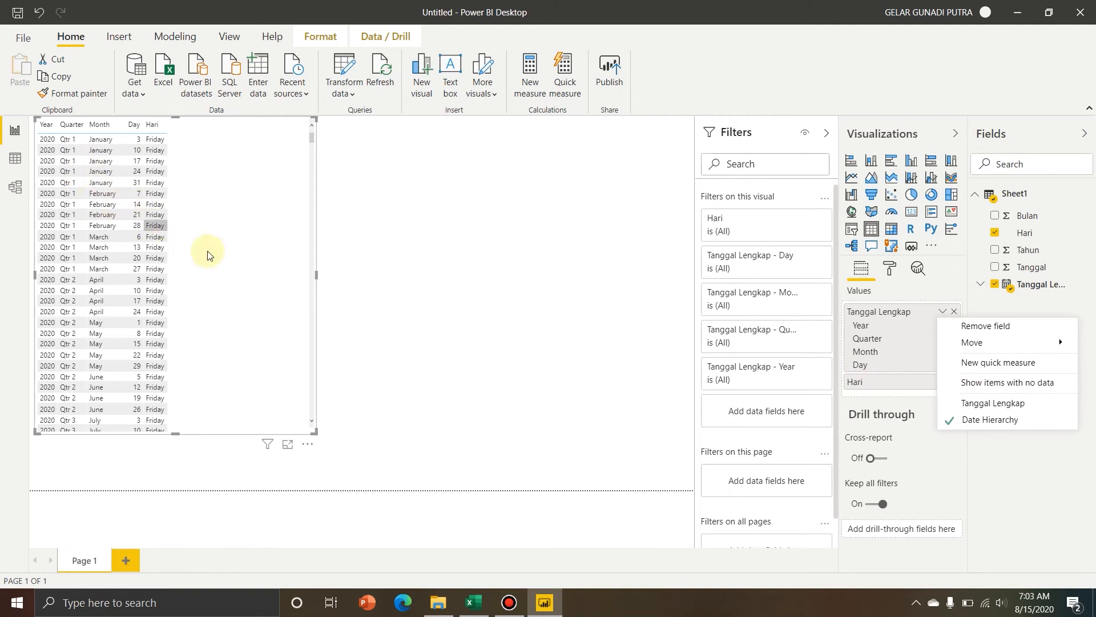
click(1006, 406)
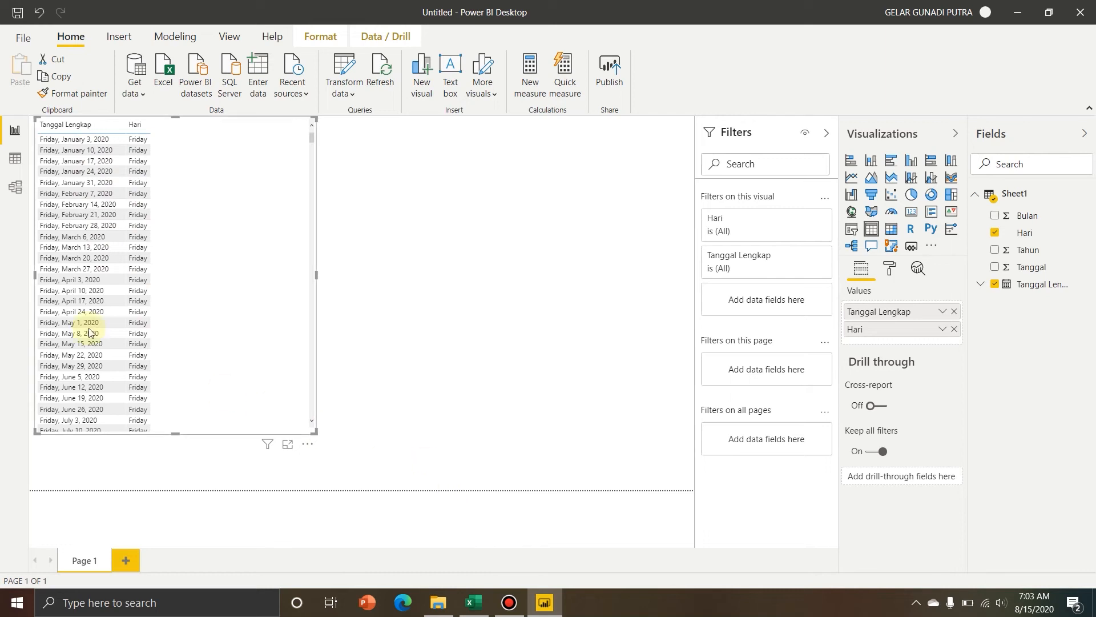
Step: Check the static workbook in Excel, and back in Power BI move the table visual lower on the page
click(473, 602)
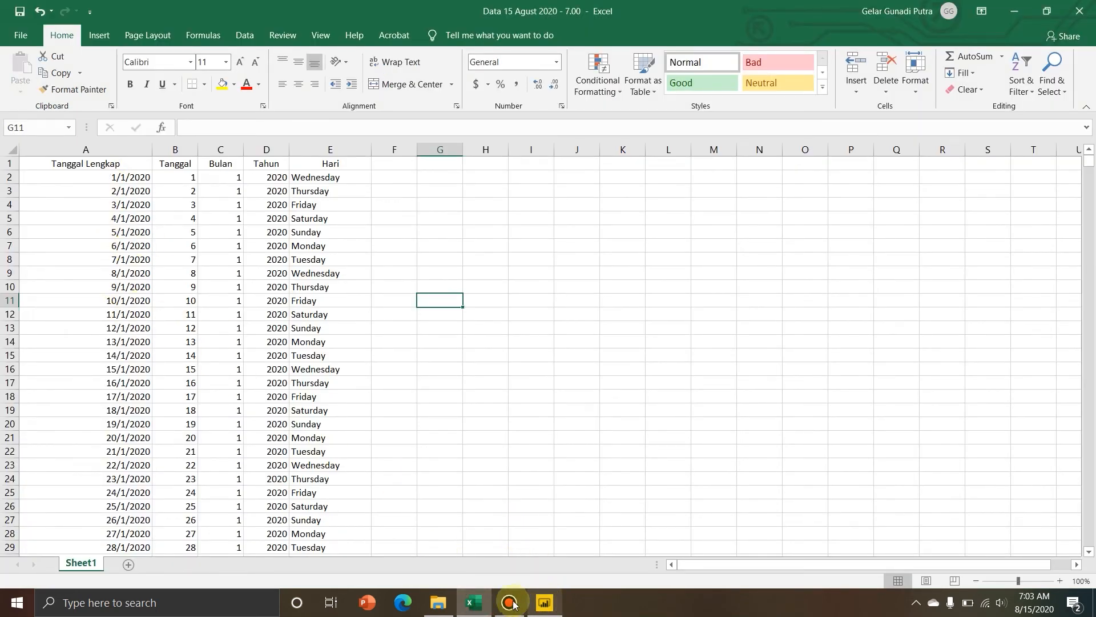
click(473, 601)
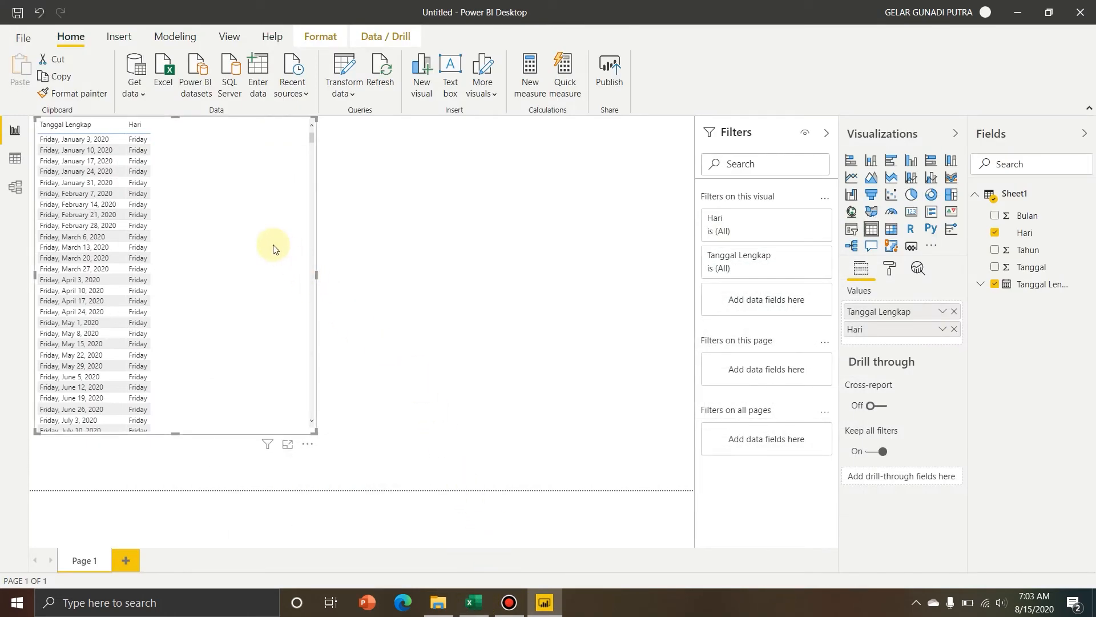
click(354, 129)
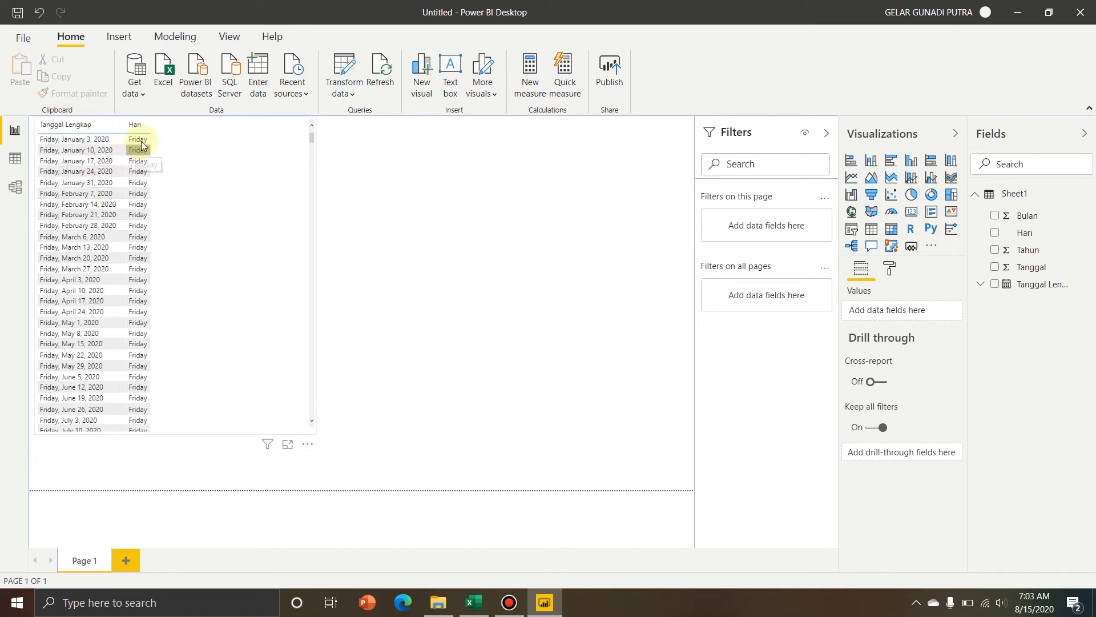
click(303, 144)
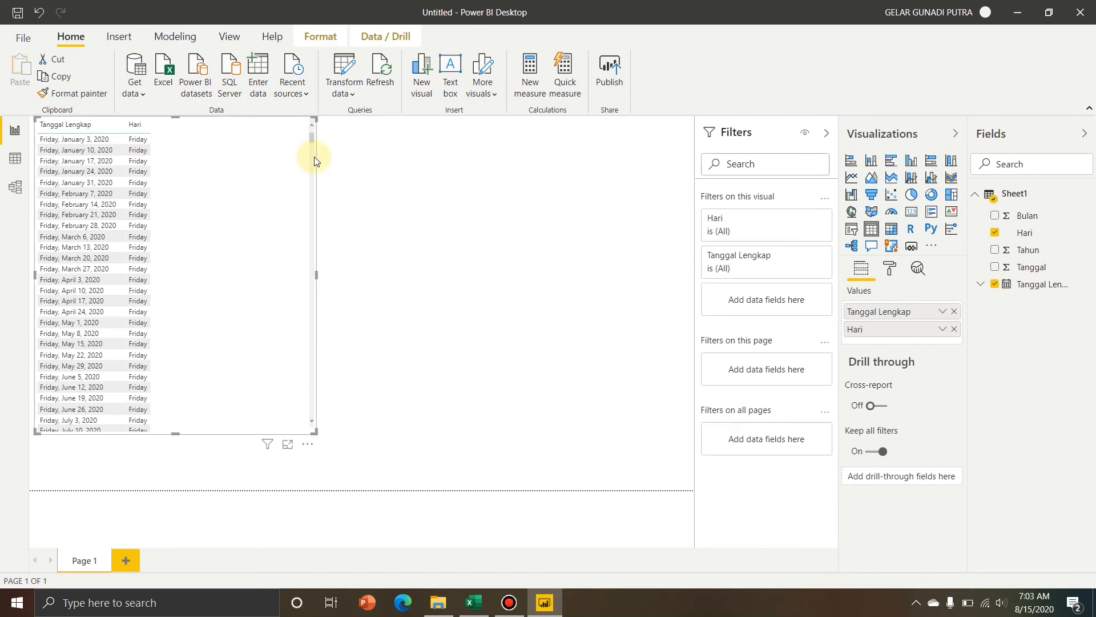
drag(304, 165, 314, 221)
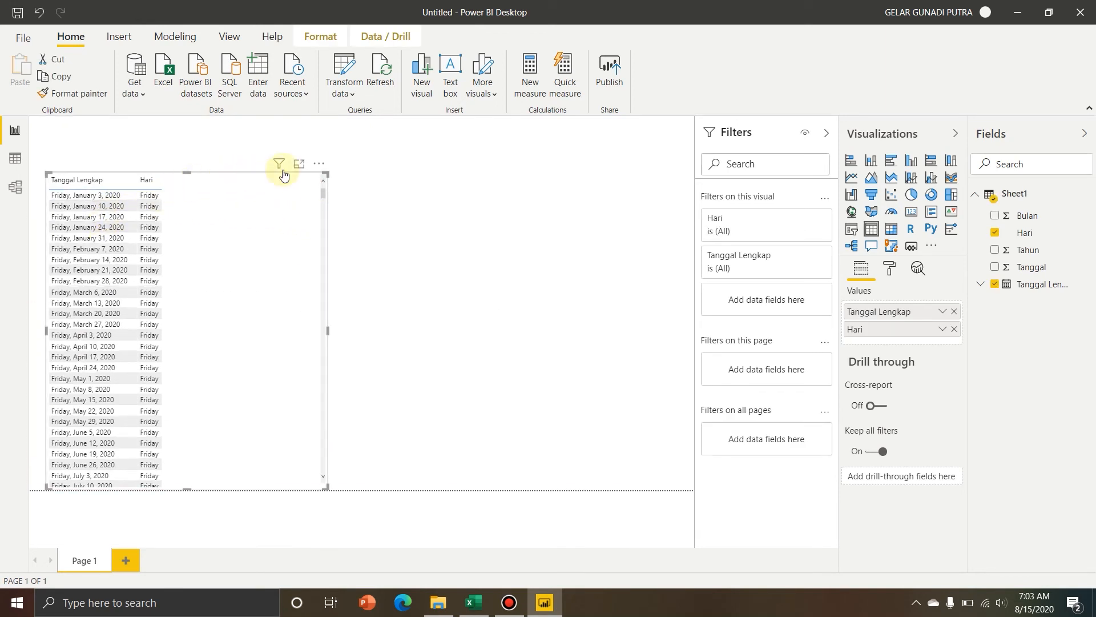
Step: Export the table visual's data as a CSV file named "export data dari PowerBI" in the Excel - File Berat folder
click(319, 164)
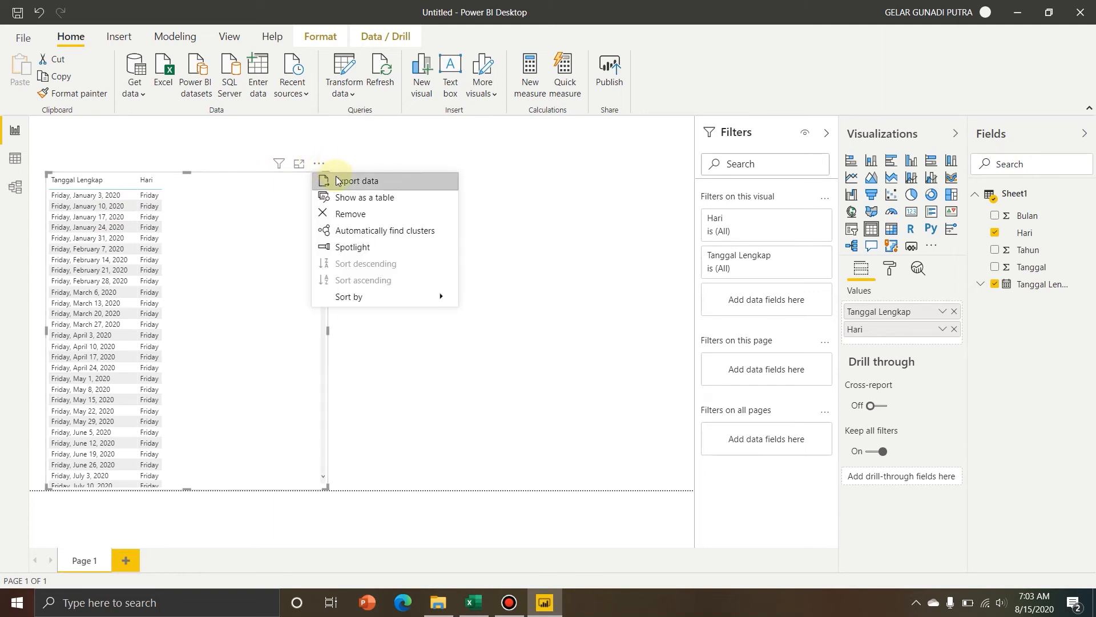
click(339, 181)
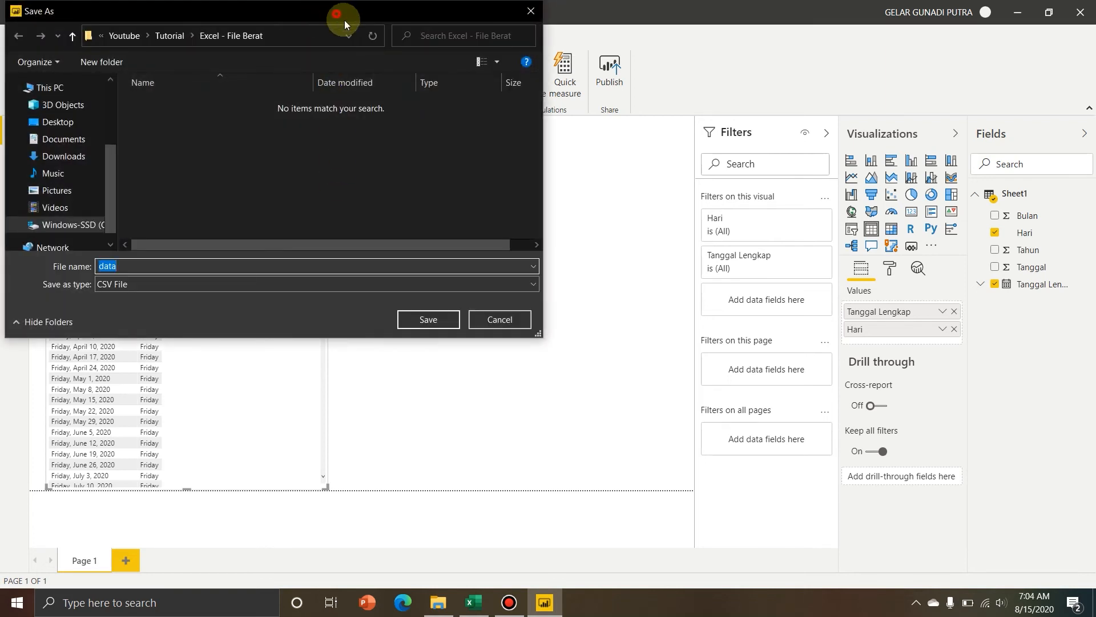
drag(337, 17, 639, 141)
click(443, 390)
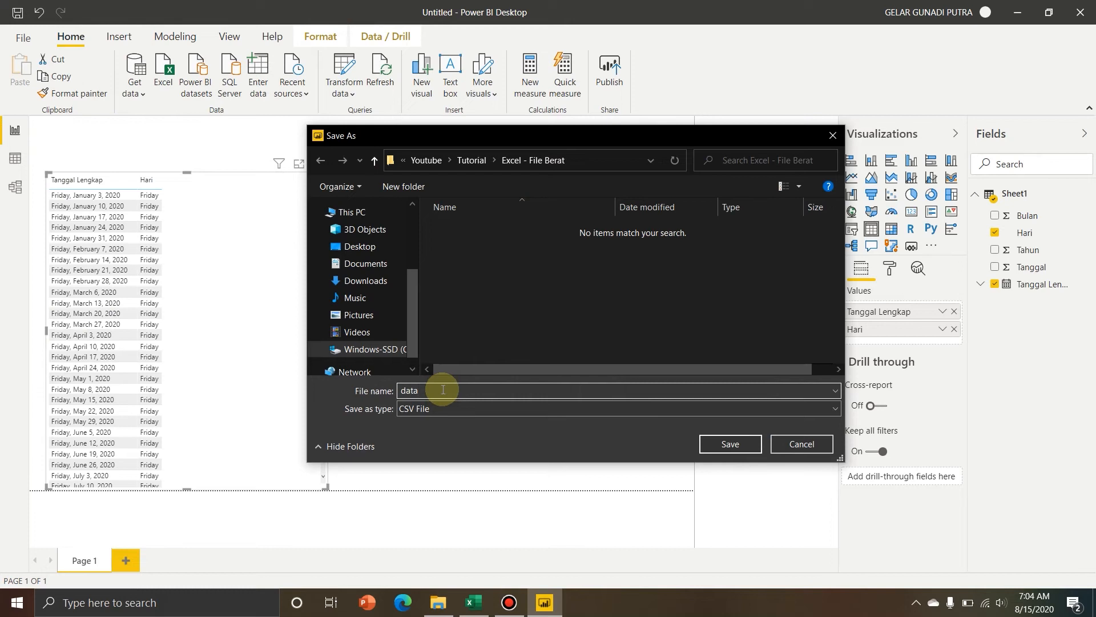
key(BackSpace)
key(BackSpace)
key(BackSpace)
key(BackSpace)
text(export )
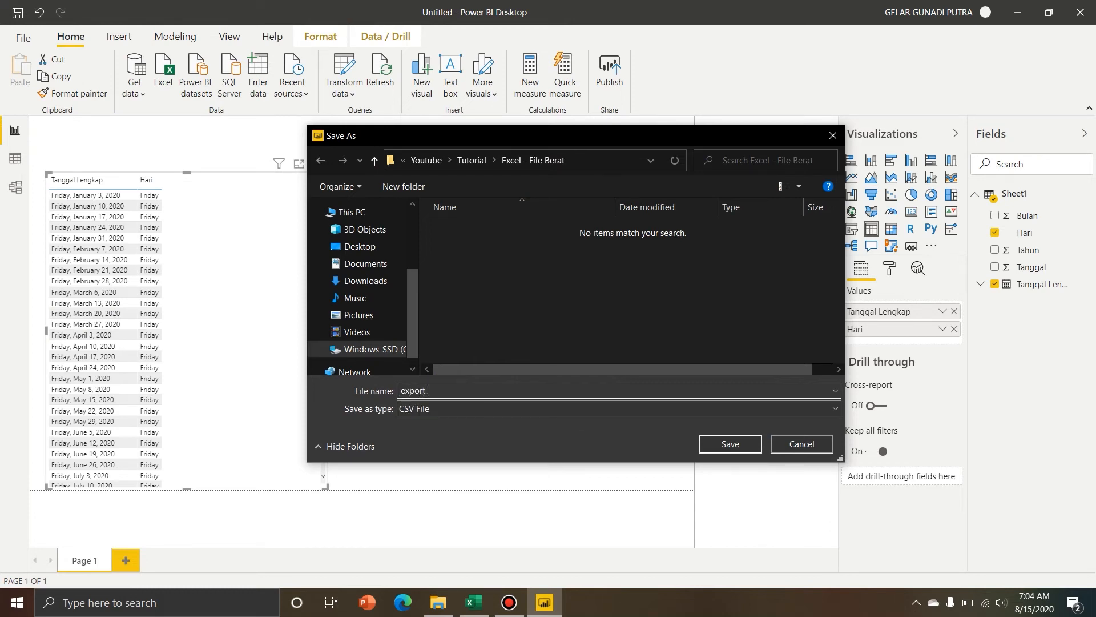
text(data dari PowerBI)
click(458, 410)
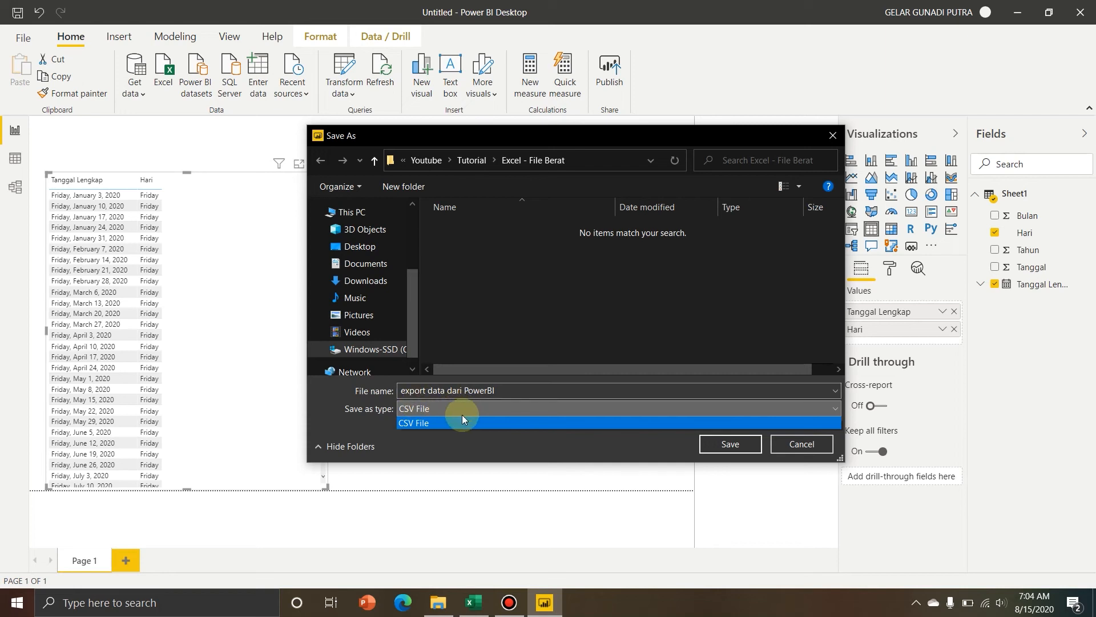
click(461, 416)
click(708, 443)
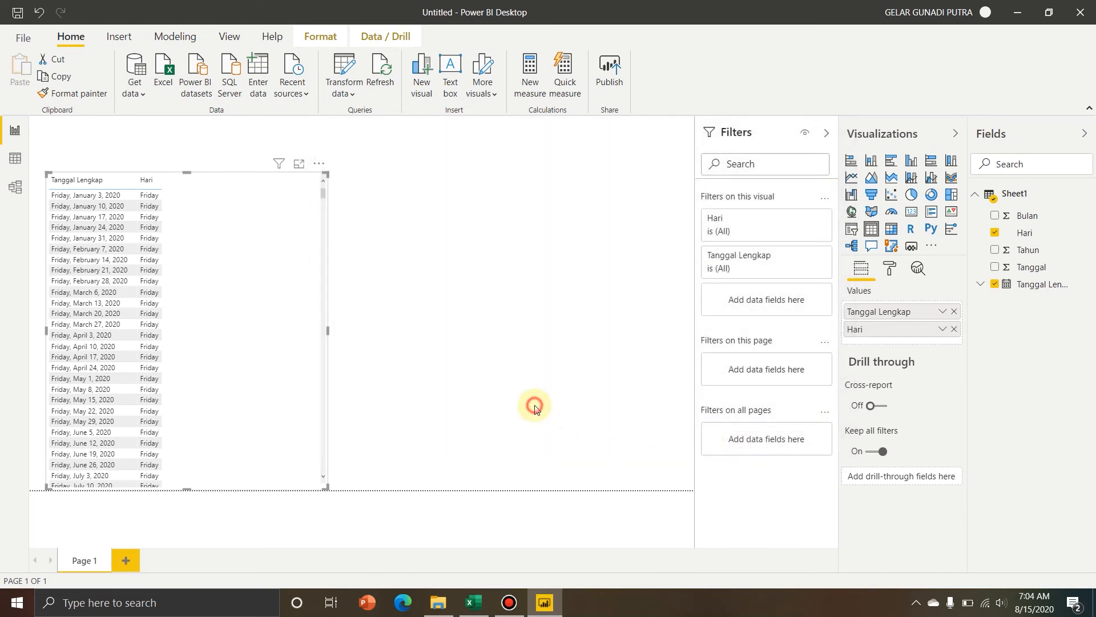
click(534, 403)
Step: Open the exported CSV file from File Explorer in Excel and widen column A to show the full dates
click(438, 603)
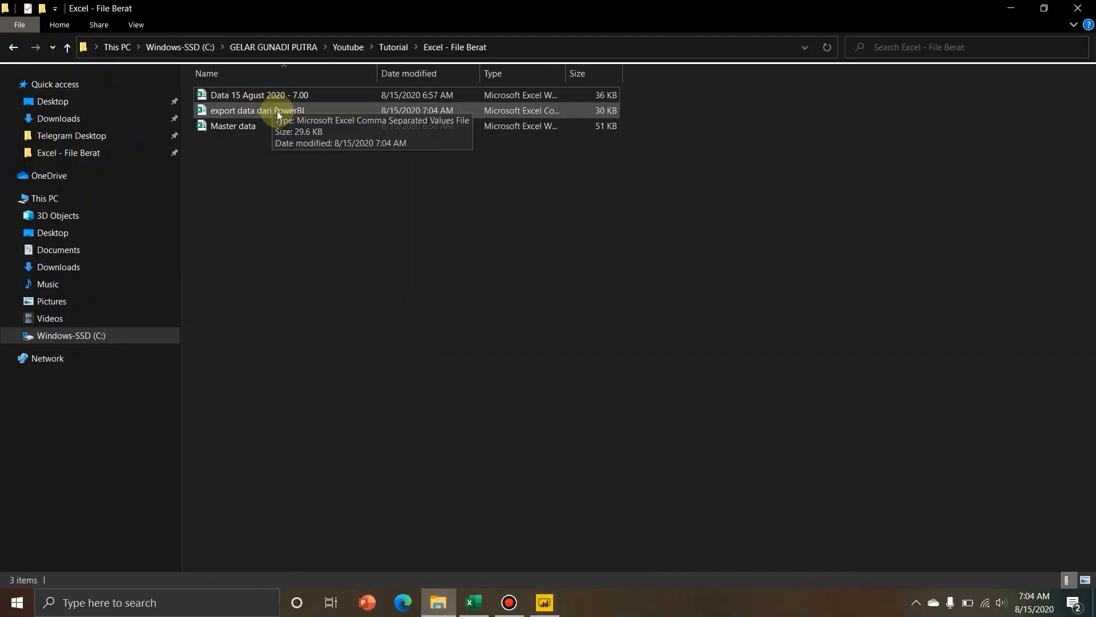
double_click(204, 109)
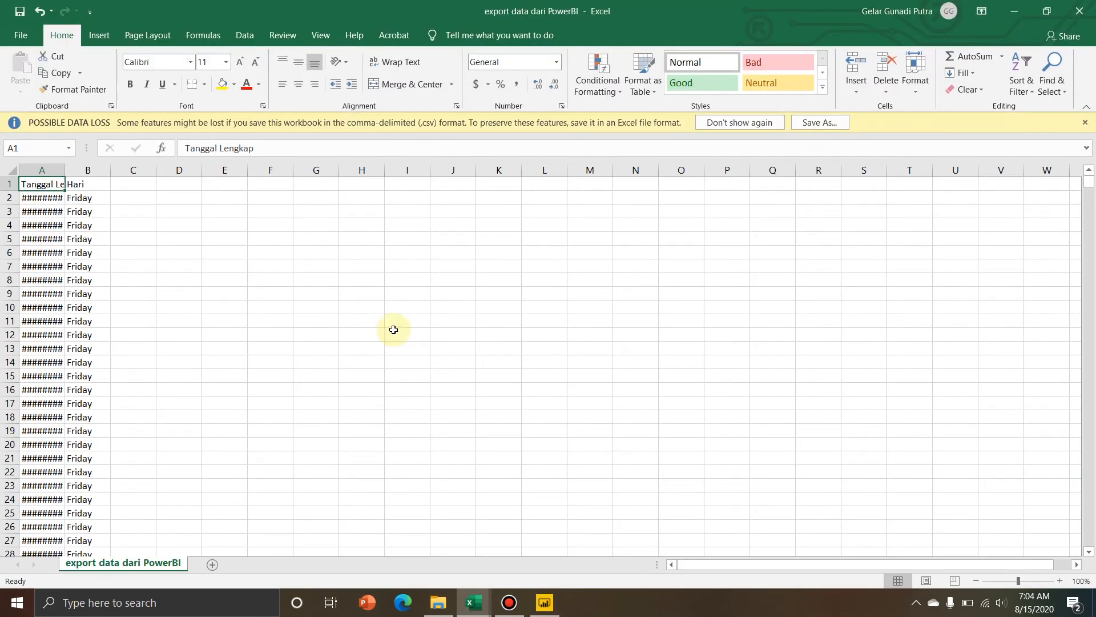
click(84, 198)
drag(64, 170, 147, 168)
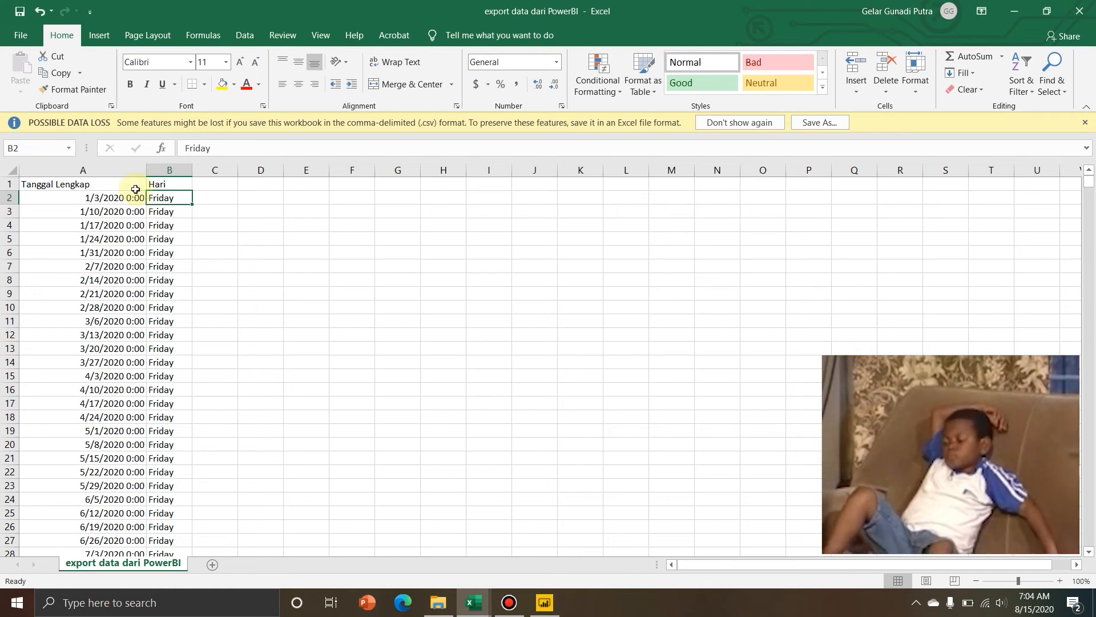
Step: Examine the exported Tanggal Lengkap and Hari columns in the sheet
click(136, 169)
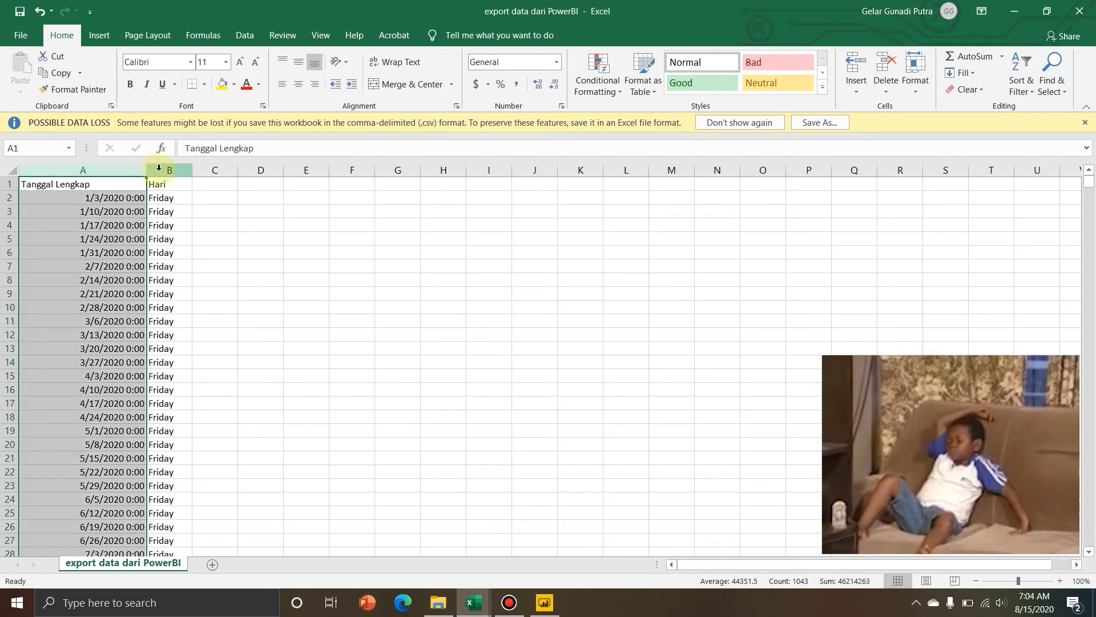
click(164, 169)
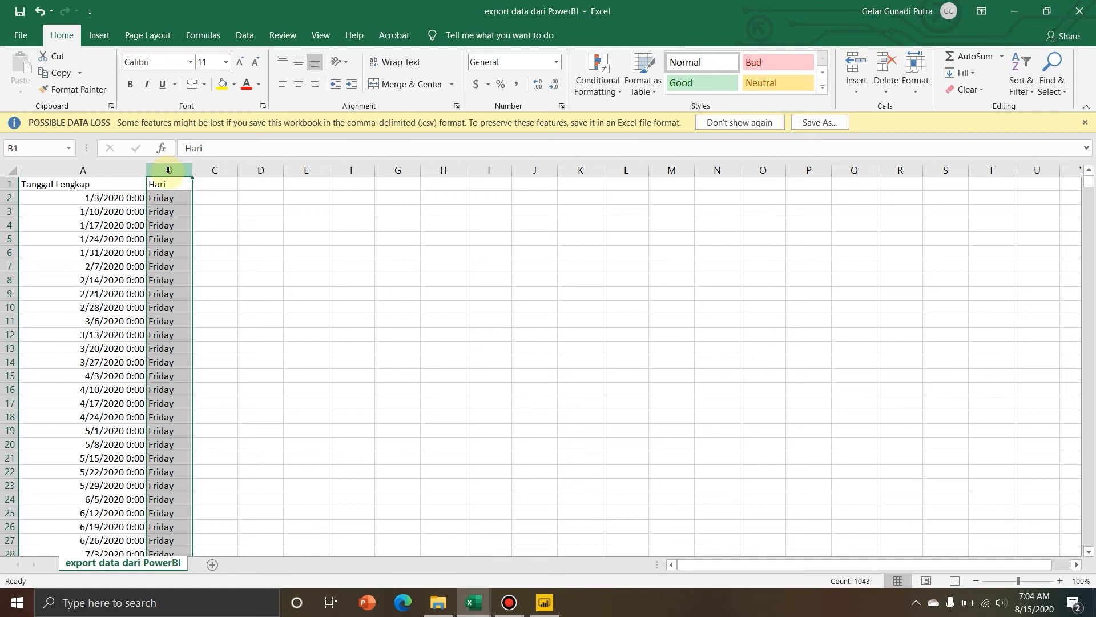
click(120, 213)
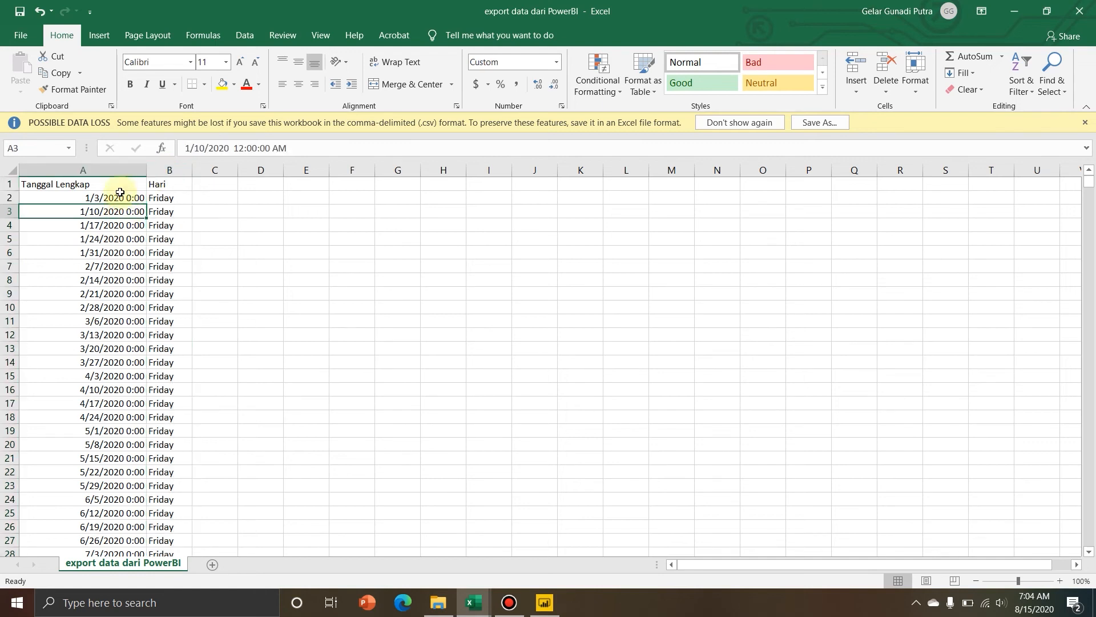
click(119, 170)
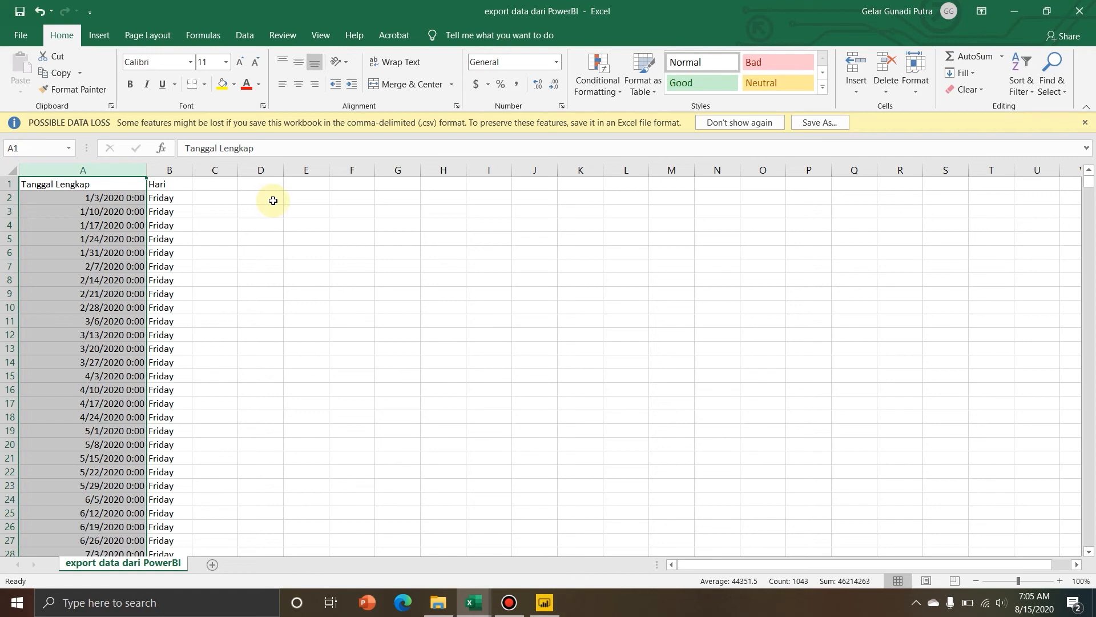
click(219, 223)
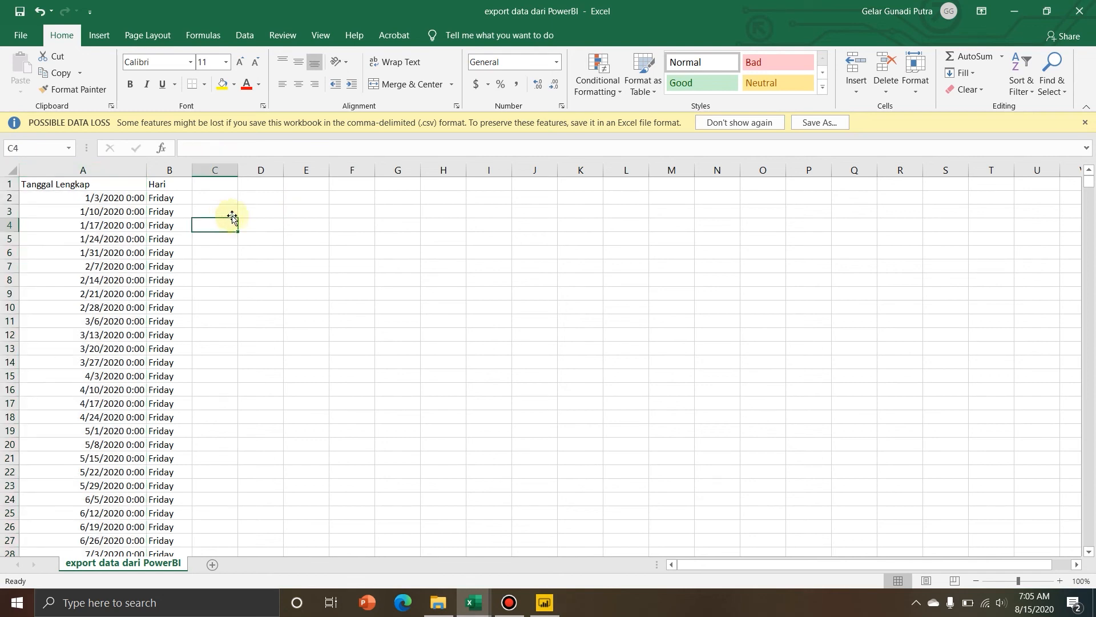
Step: Save the opened CSV as an Excel Workbook under the same name, "export data dari PowerBI"
click(821, 123)
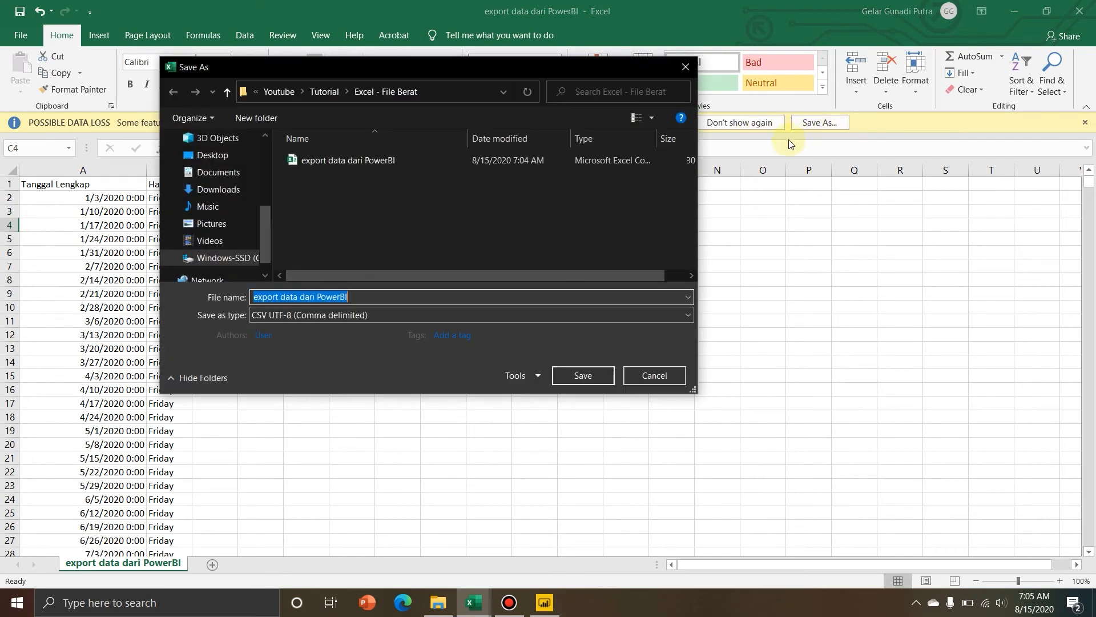
click(260, 315)
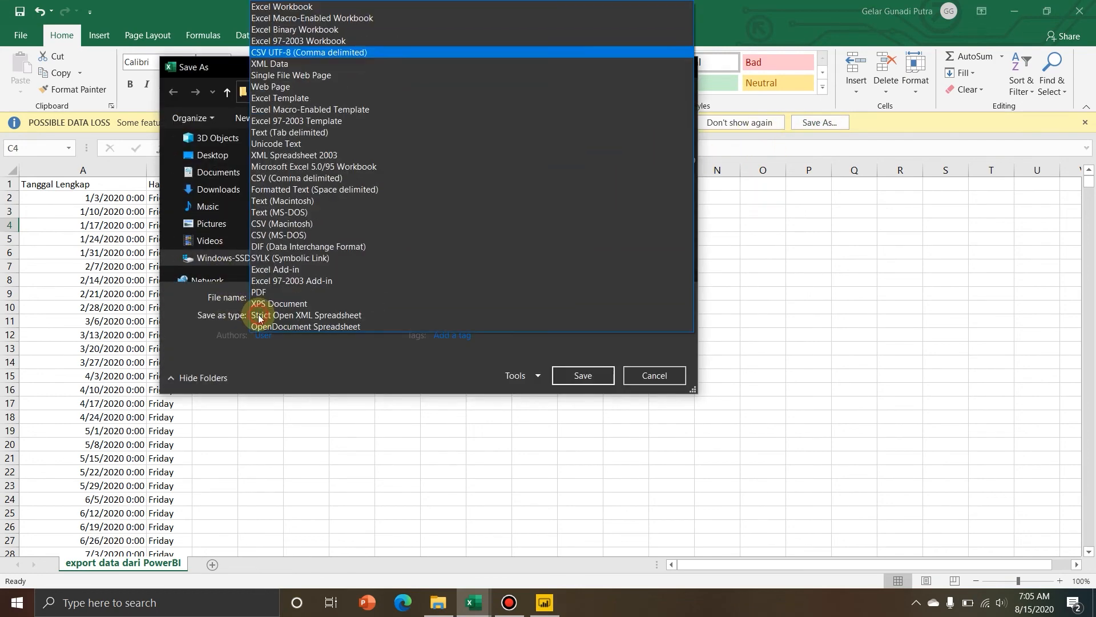
click(307, 12)
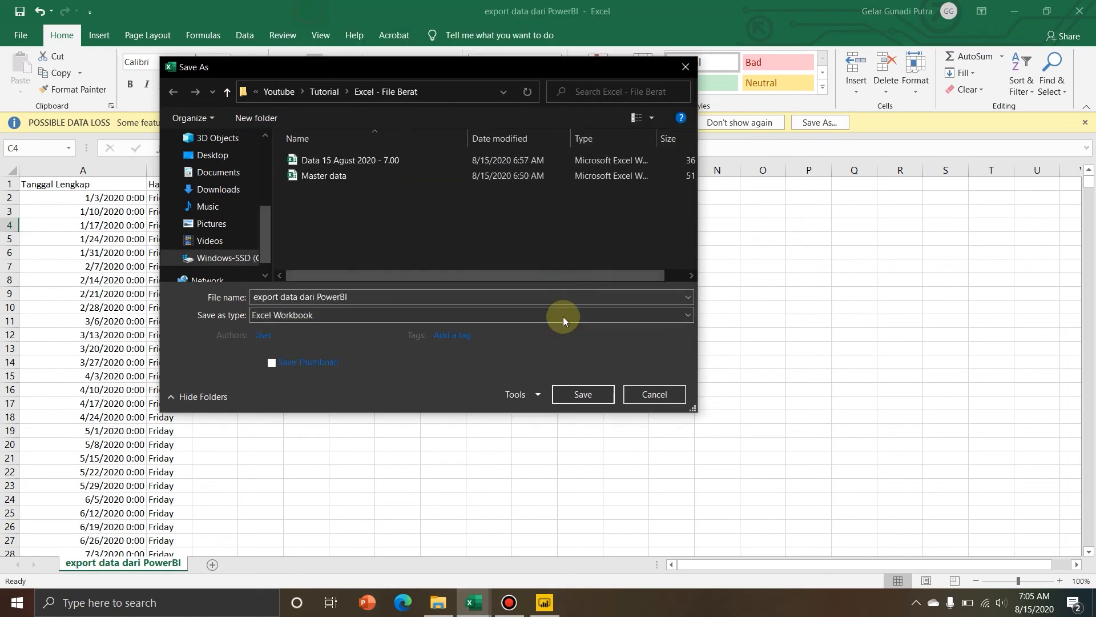
click(594, 394)
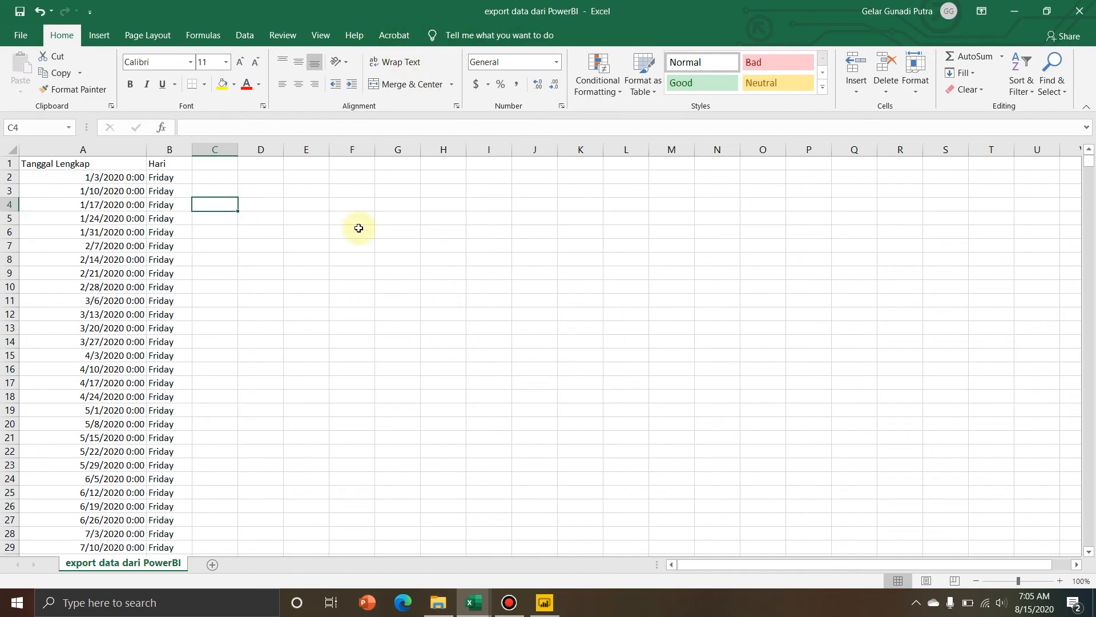
Step: Compare the types and sizes of the CSV and workbook exports in File Explorer, and return to the exported workbook in Excel
click(439, 604)
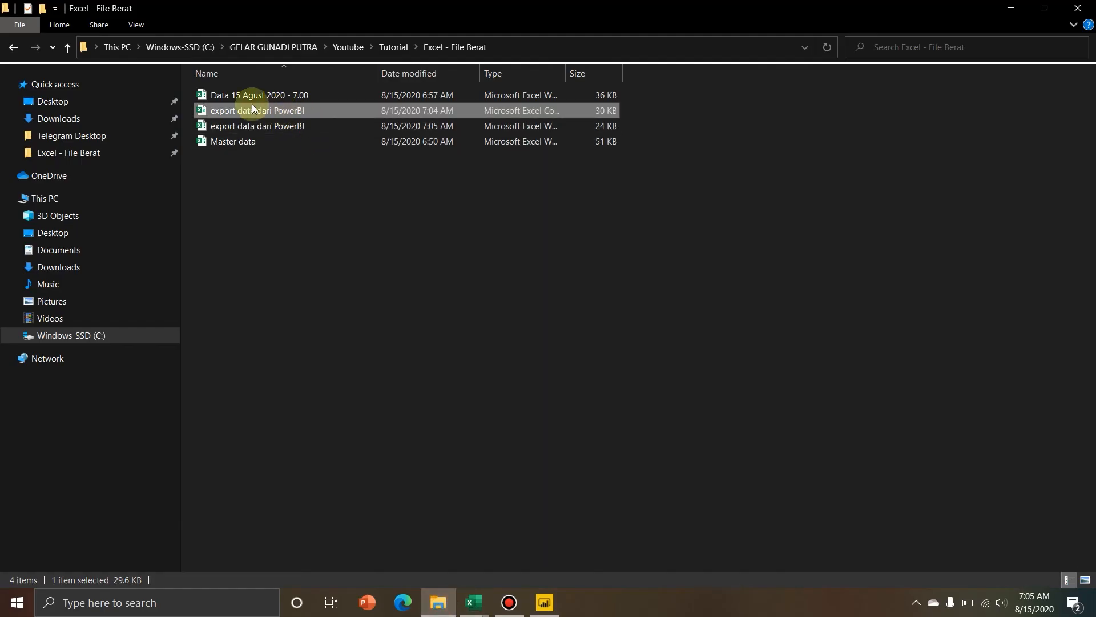
drag(566, 73, 743, 73)
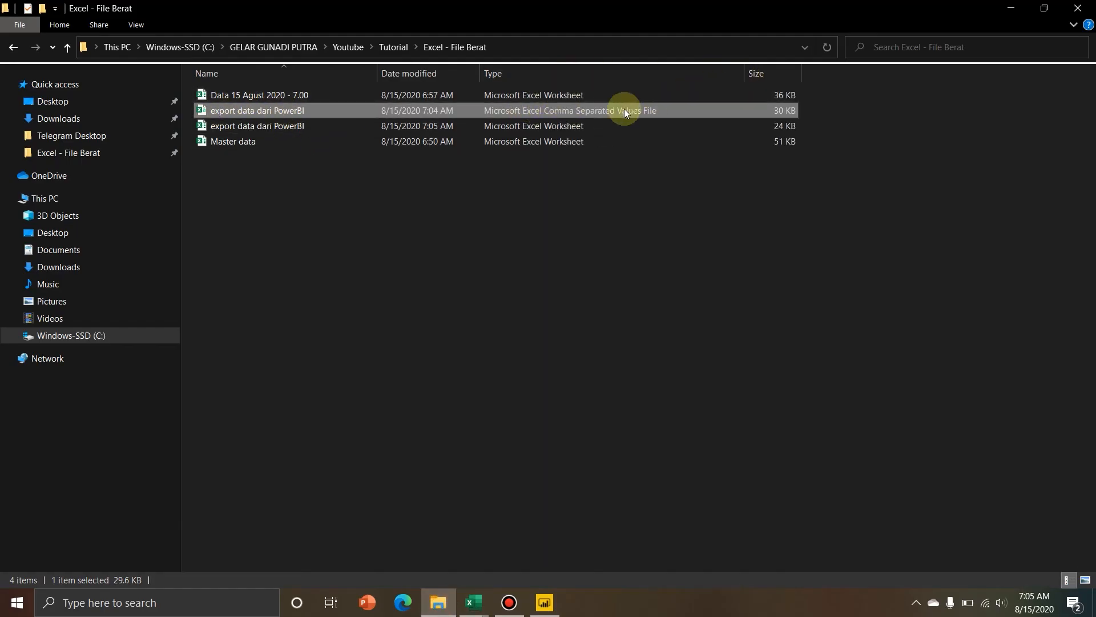
click(327, 125)
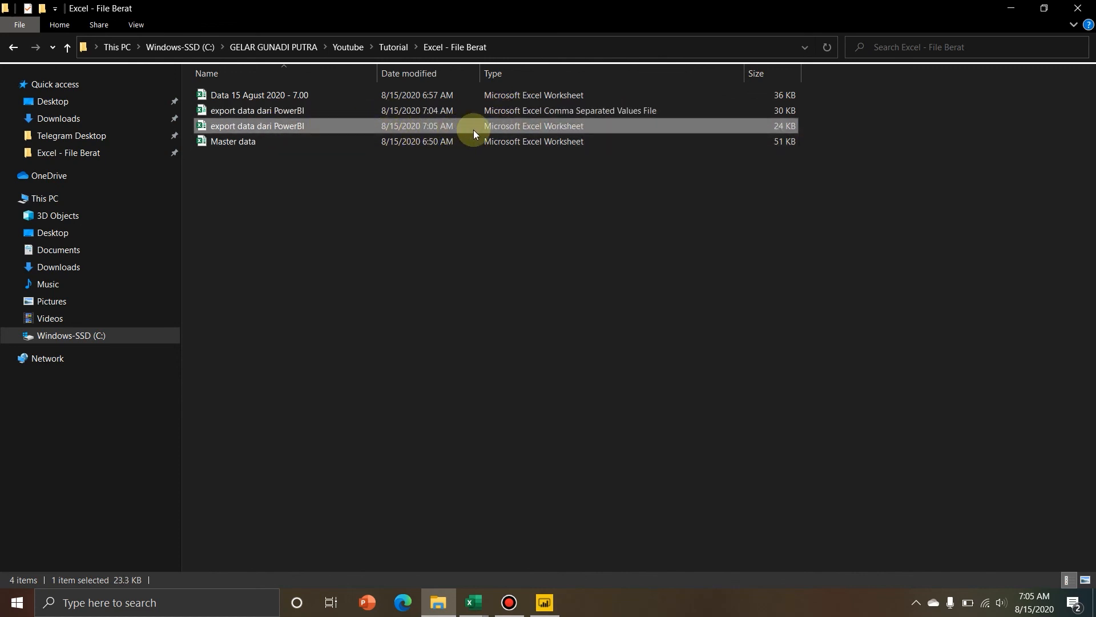
mouse_move(474, 602)
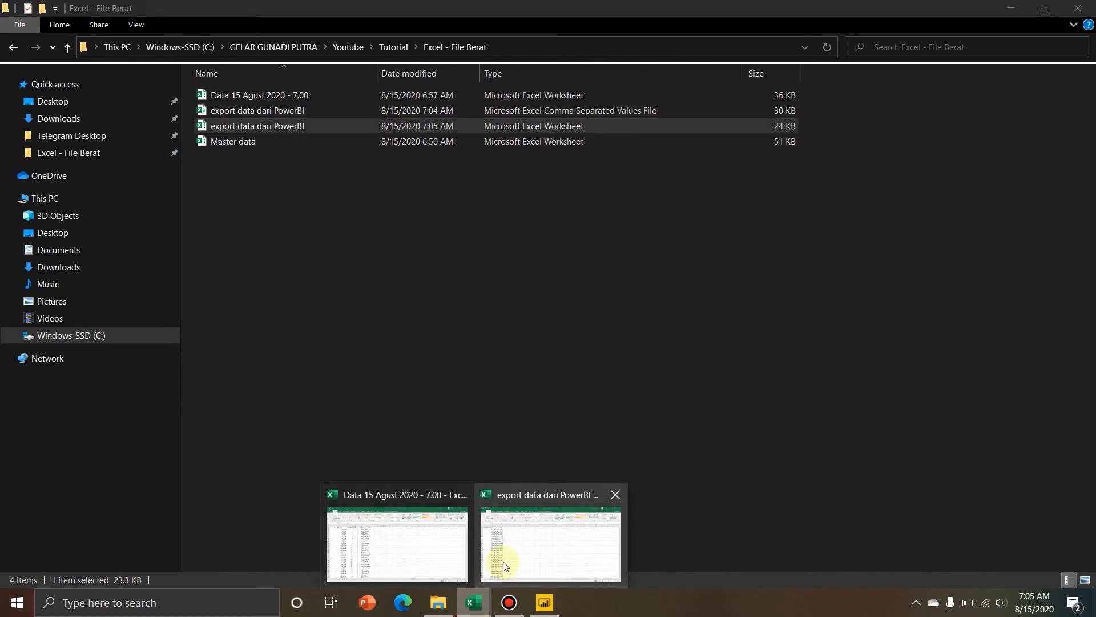
click(513, 547)
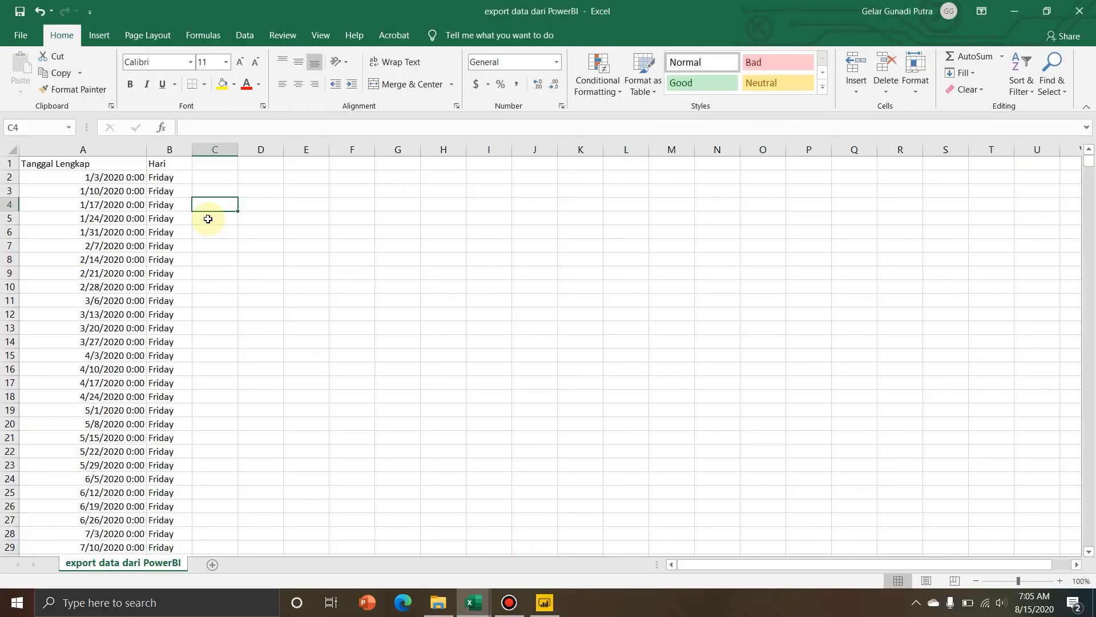